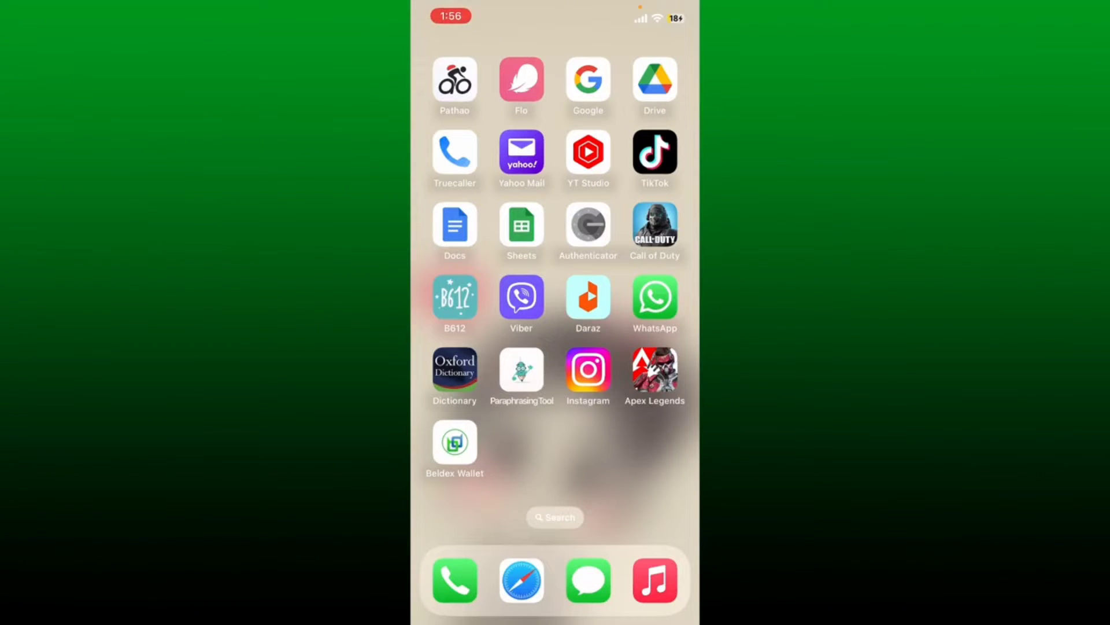
- Search the App Store for successfactors
{"action": "left_click_drag", "start_coordinate": [637, 347], "coordinate": [463, 347]}
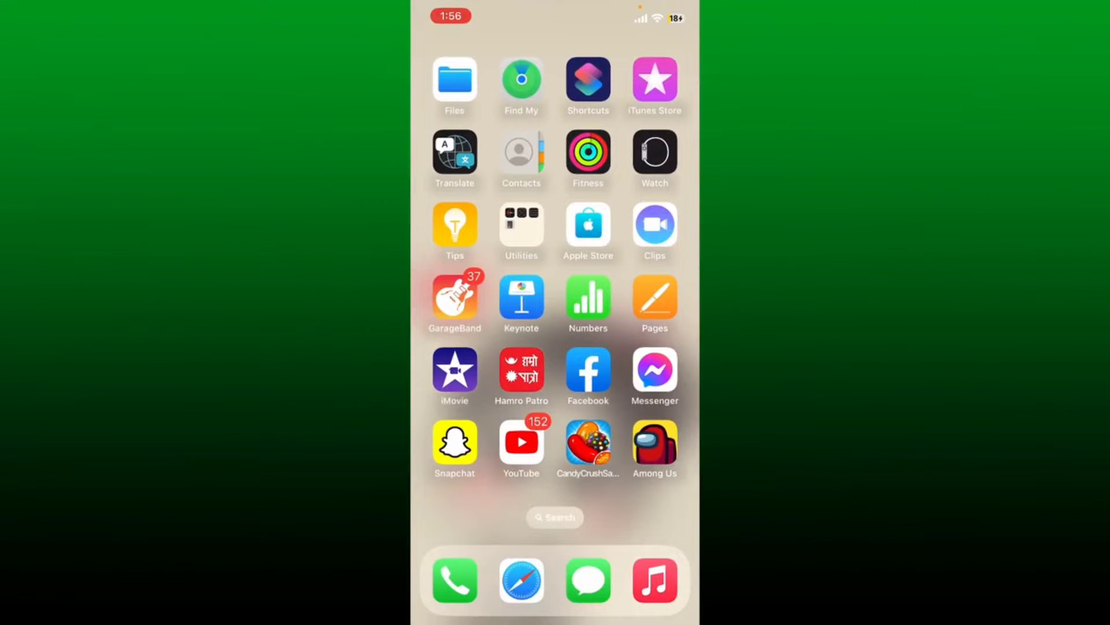
{"action": "left_click_drag", "start_coordinate": [462, 347], "coordinate": [636, 347]}
{"action": "left_click", "coordinate": [589, 368]}
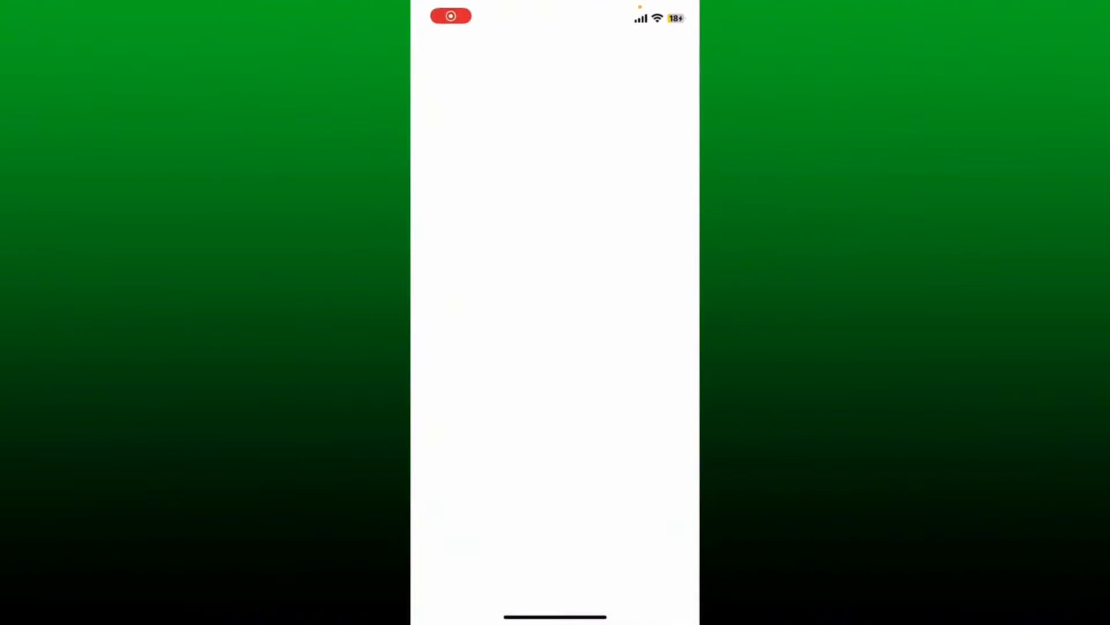
{"action": "type", "text": "su"}
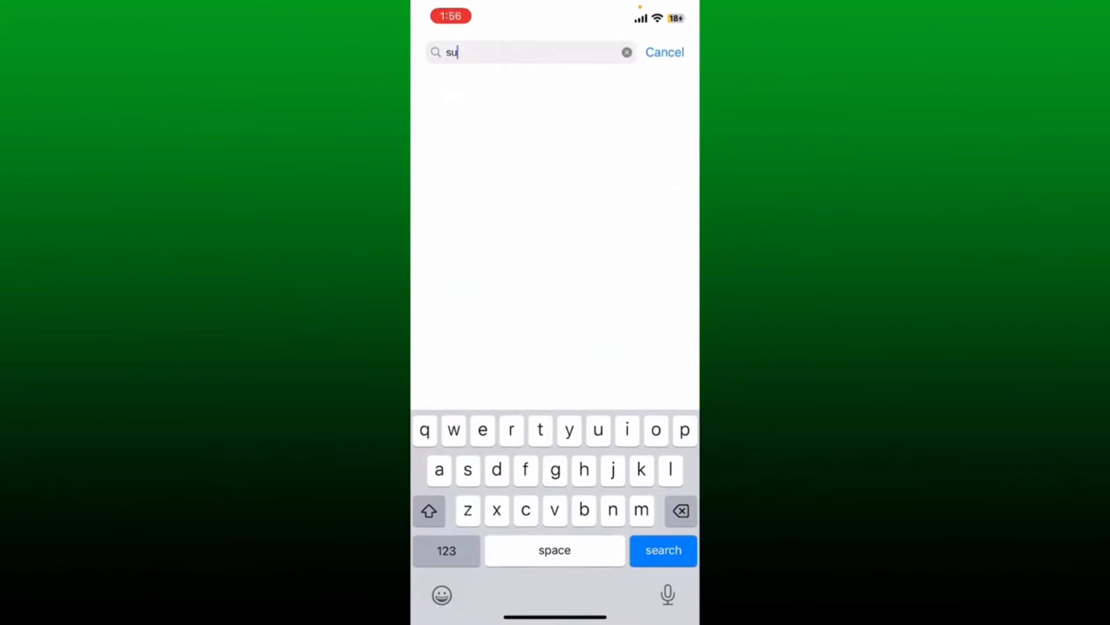
{"action": "type", "text": "ccessfactors"}
{"action": "key", "text": "Return"}
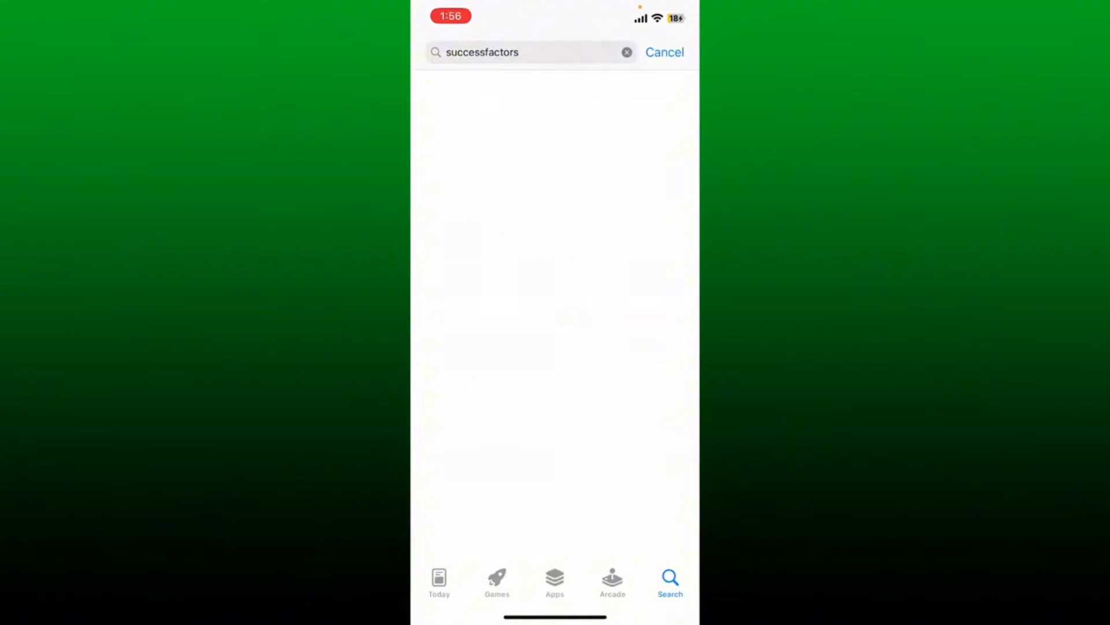
- Install the SuccessFactors app and launch it
{"action": "left_click", "coordinate": [517, 109]}
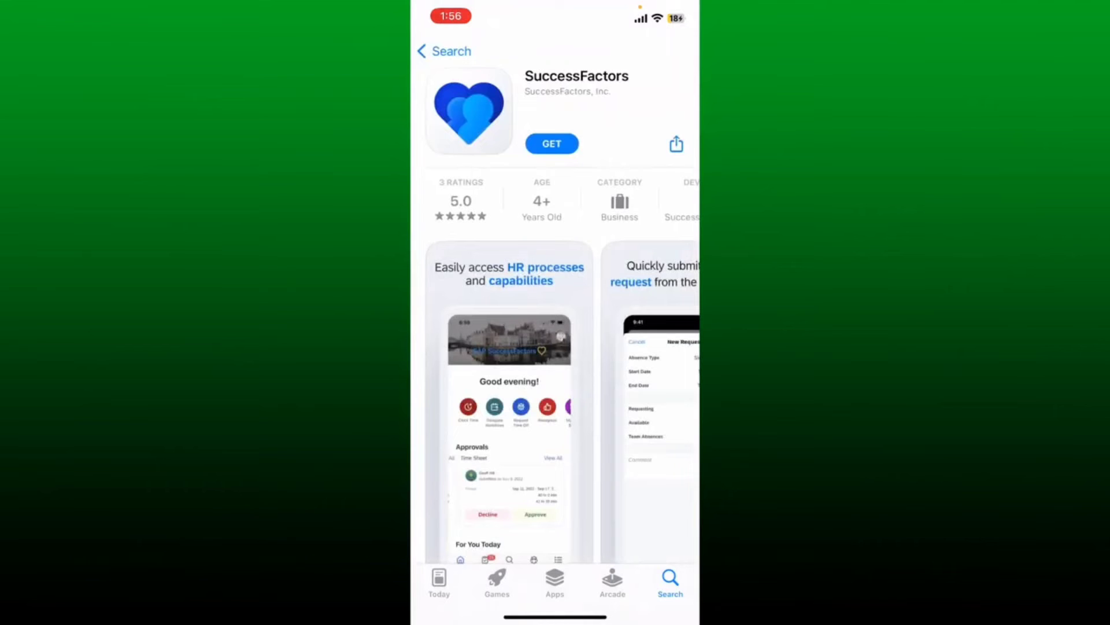
{"action": "left_click", "coordinate": [552, 144]}
{"action": "left_click", "coordinate": [552, 143]}
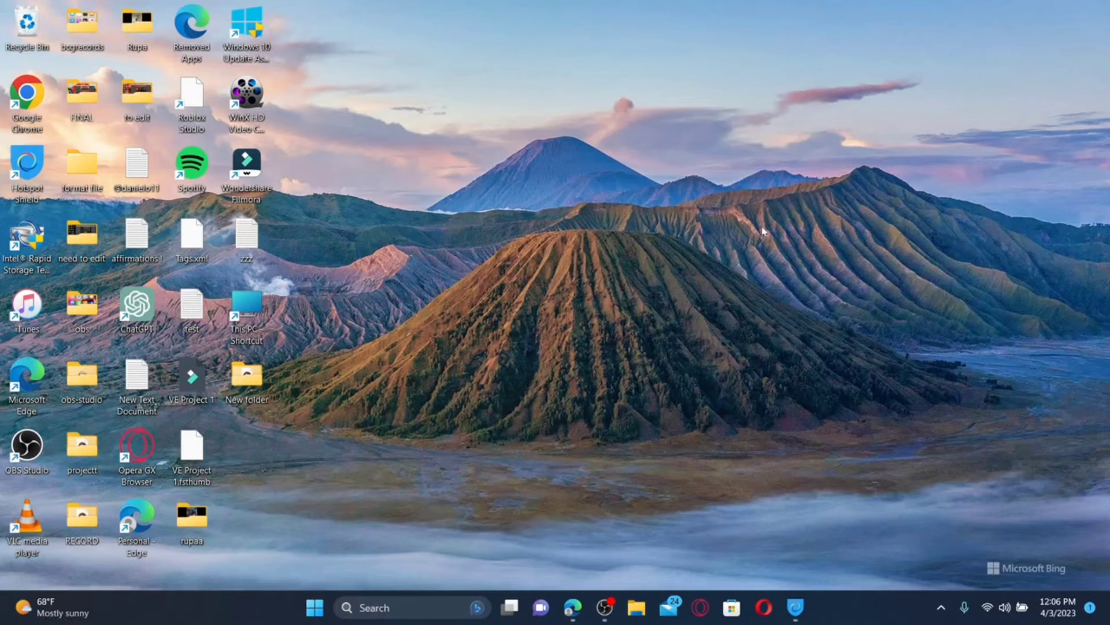
{"action": "left_click", "coordinate": [572, 607]}
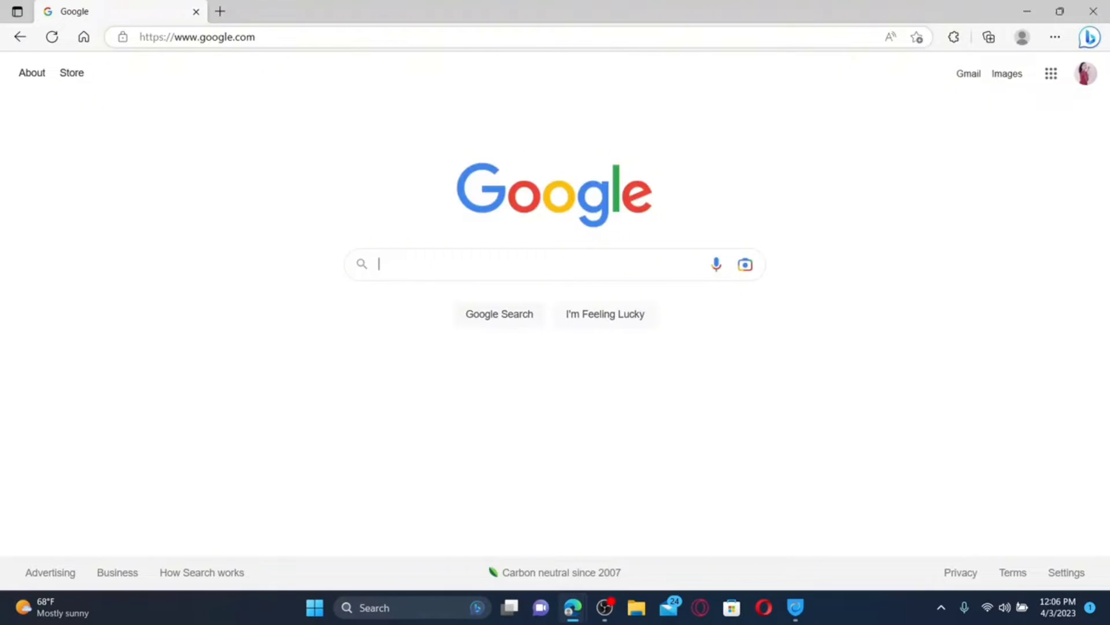
{"action": "left_click", "coordinate": [197, 36]}
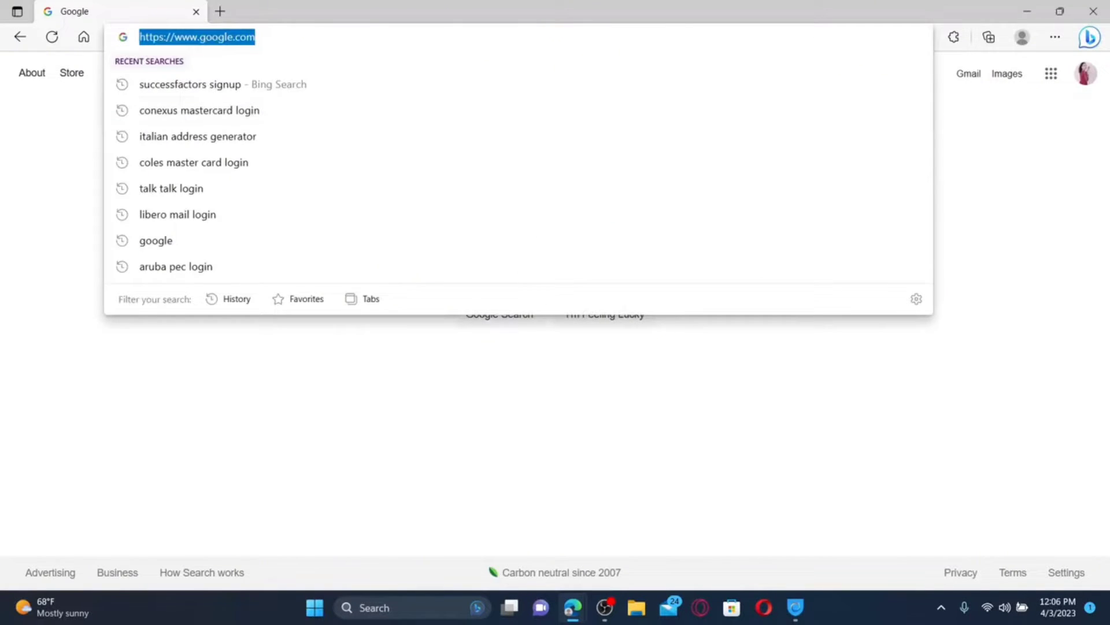
{"action": "type", "text": "www.sap.com"}
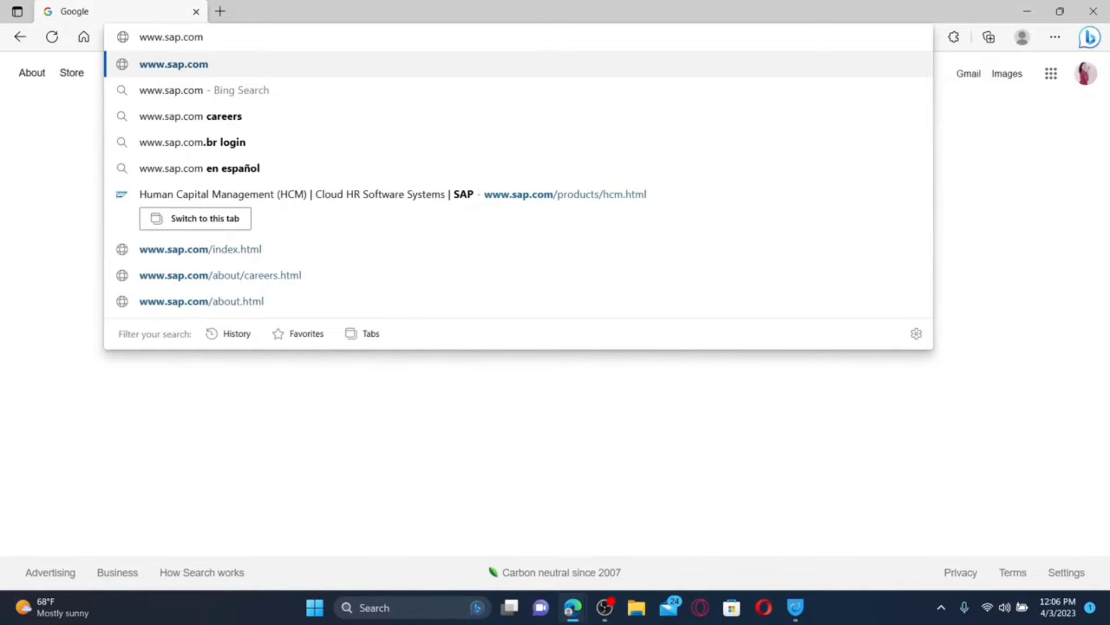
{"action": "key", "text": "Return"}
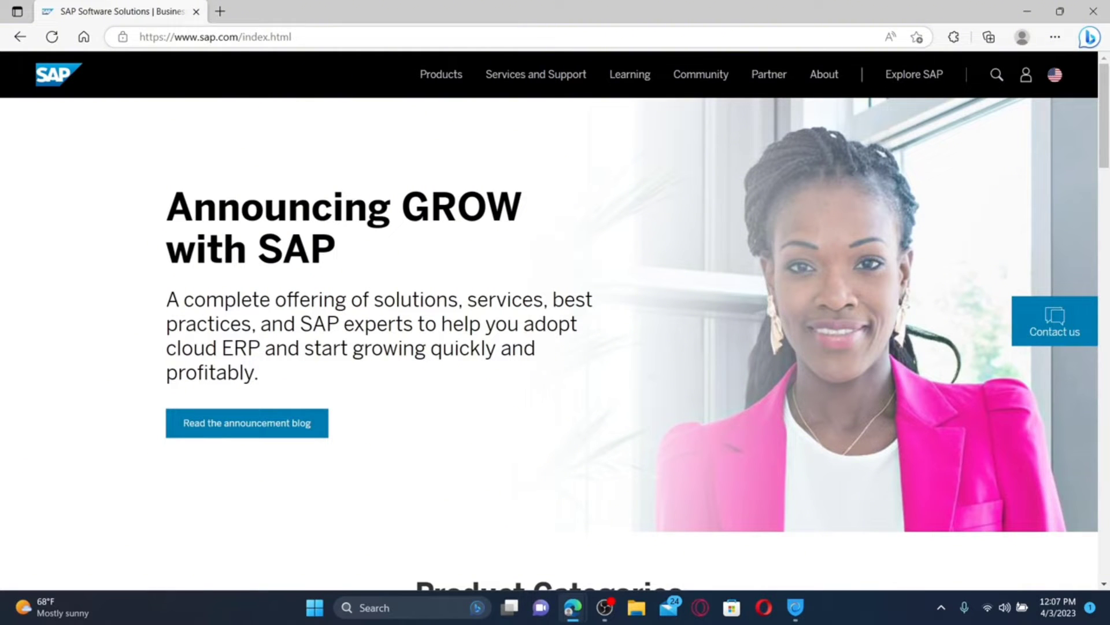
{"action": "left_click", "coordinate": [1026, 79]}
- Fill in the registration e-mail, first and last name, and company xyzco
{"action": "scroll", "coordinate": [606, 404], "scroll_direction": "down", "scroll_amount": 3}
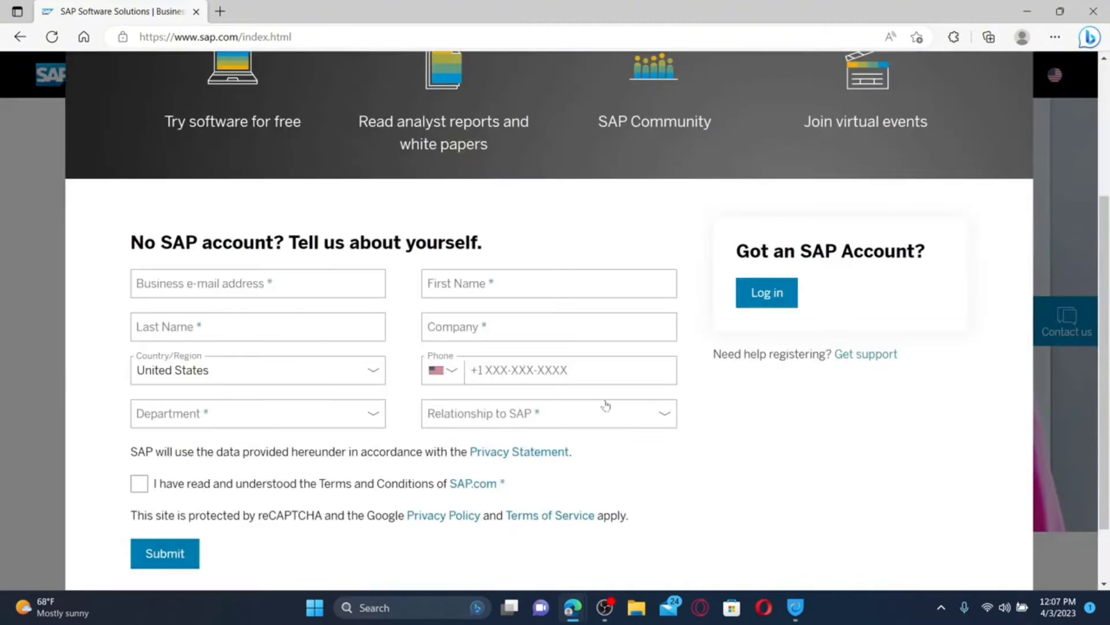
{"action": "scroll", "coordinate": [605, 404], "scroll_direction": "down", "scroll_amount": 1}
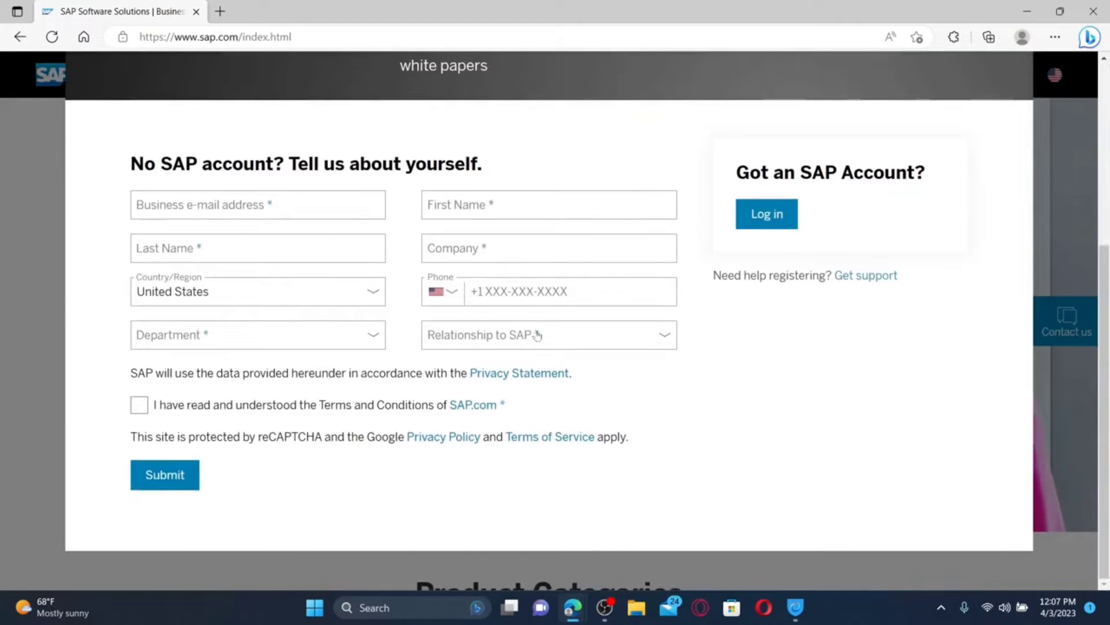
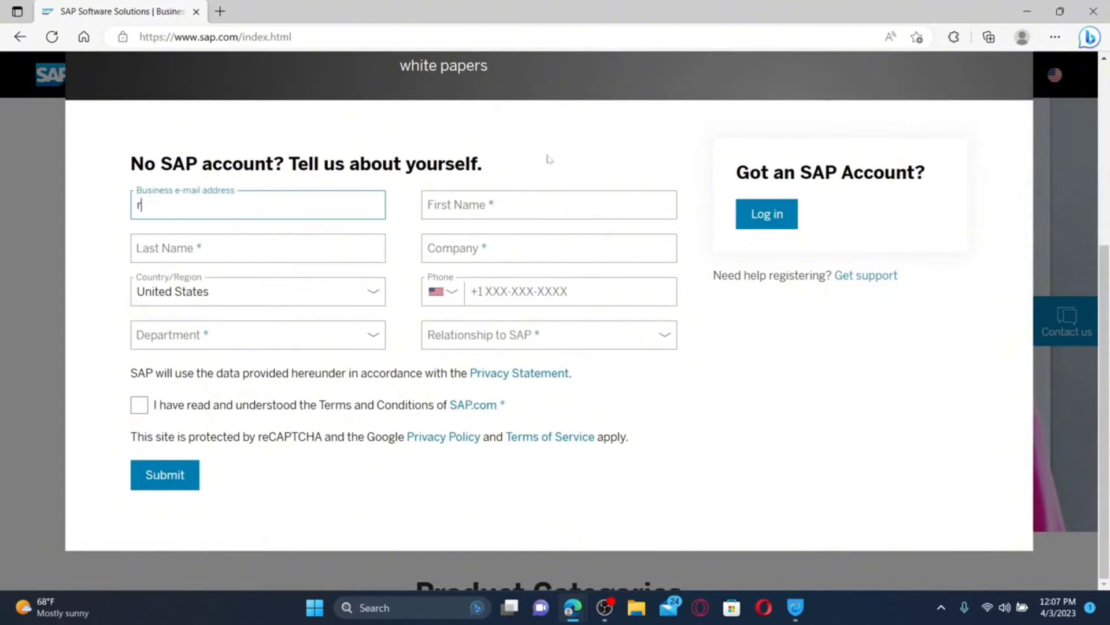
{"action": "key", "text": "Tab"}
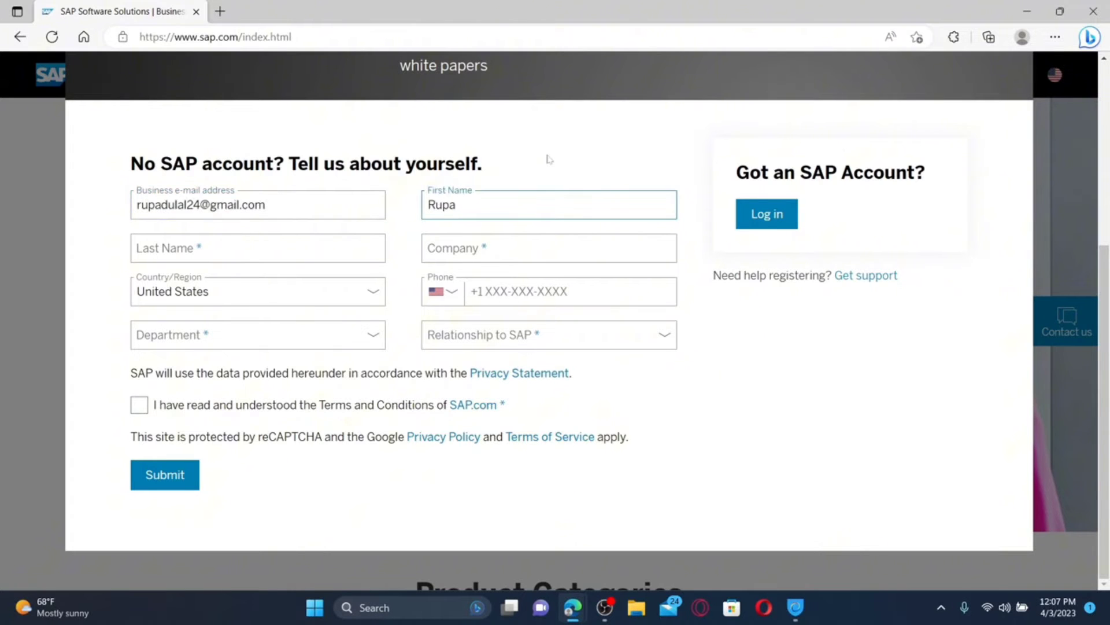
{"action": "key", "text": "Tab"}
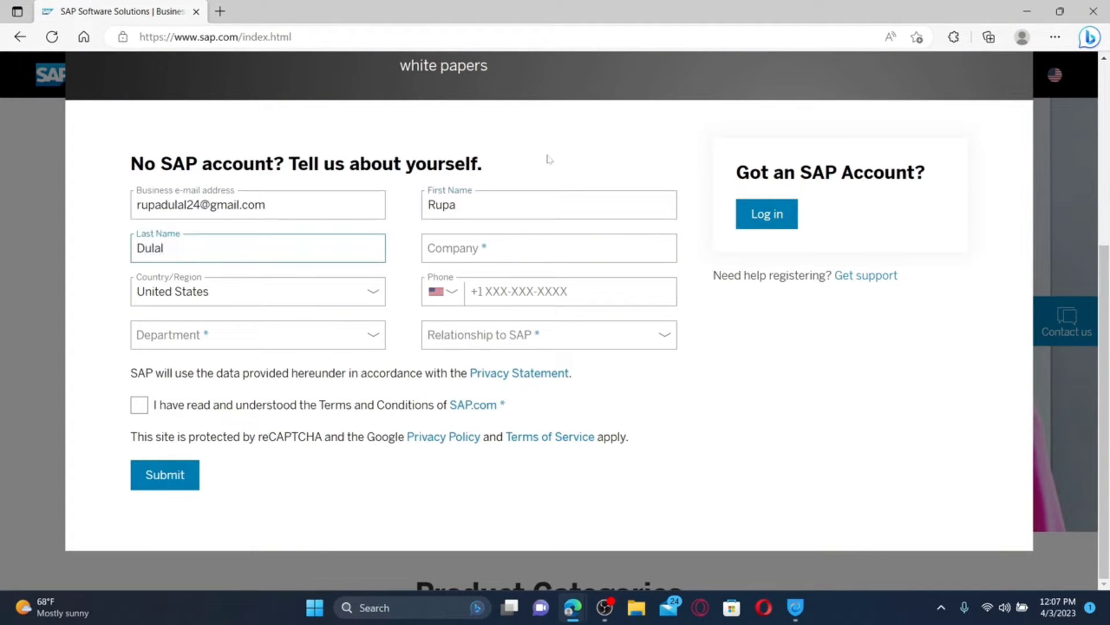
{"action": "key", "text": "Tab"}
{"action": "type", "text": "xyzco"}
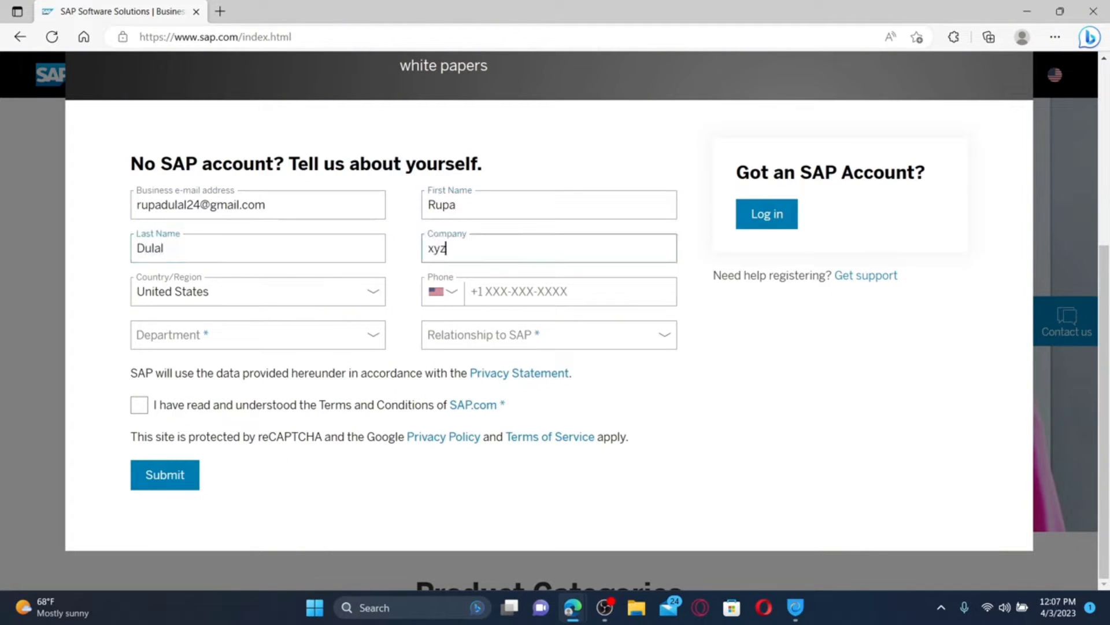
- Keep United States as the country, add the phone number, choose Business Planning and Partner, and accept the Terms
{"action": "left_click", "coordinate": [341, 295]}
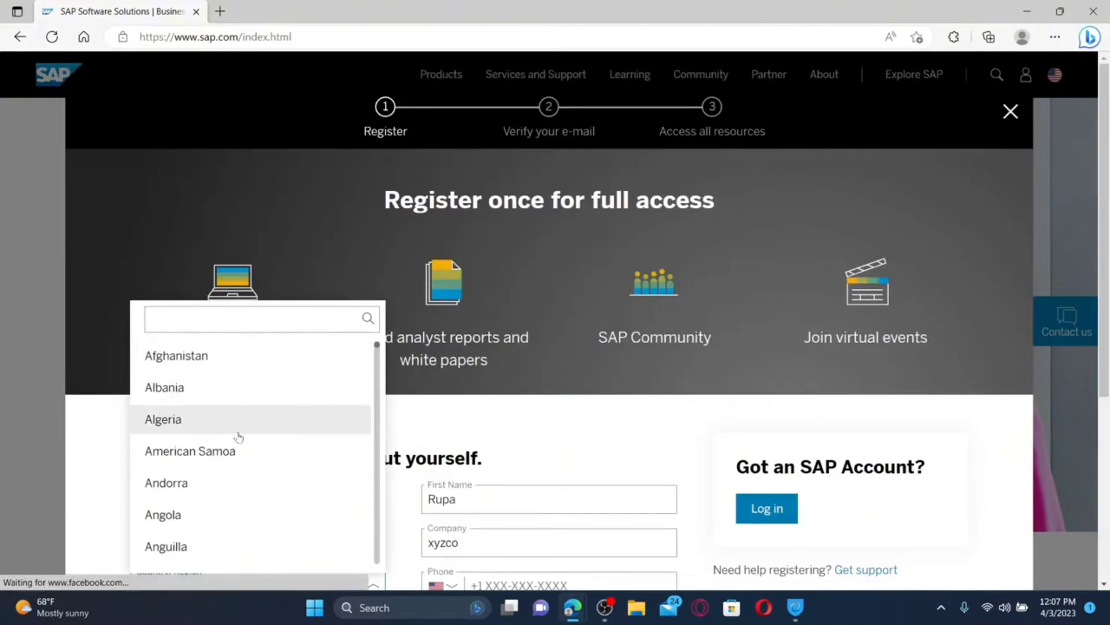
{"action": "scroll", "coordinate": [256, 466], "scroll_direction": "down", "scroll_amount": 15}
{"action": "left_click", "coordinate": [591, 357]}
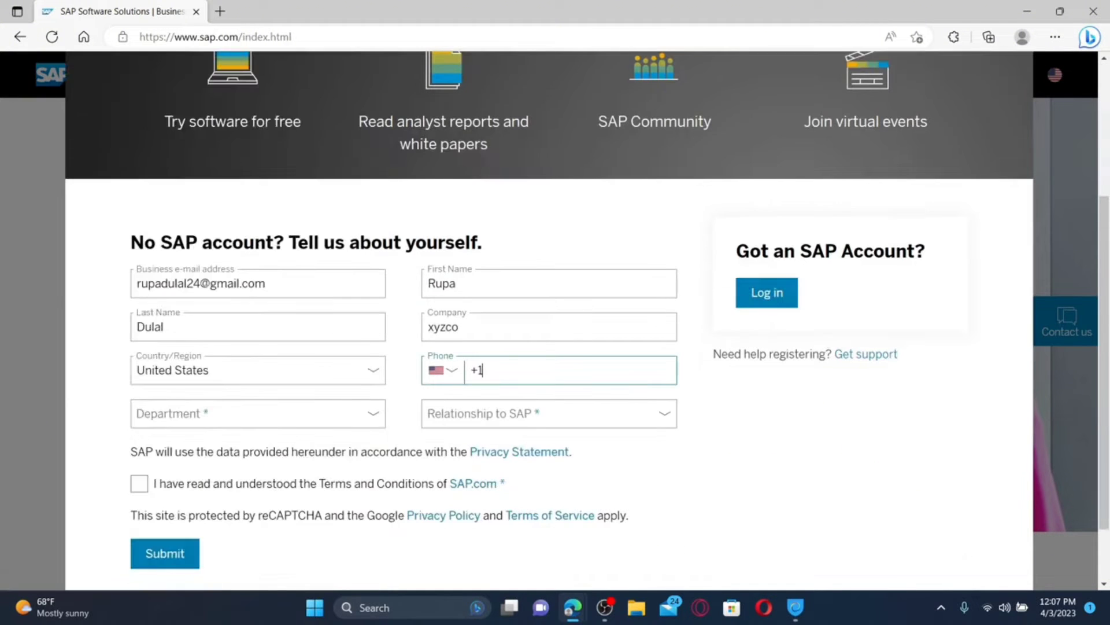
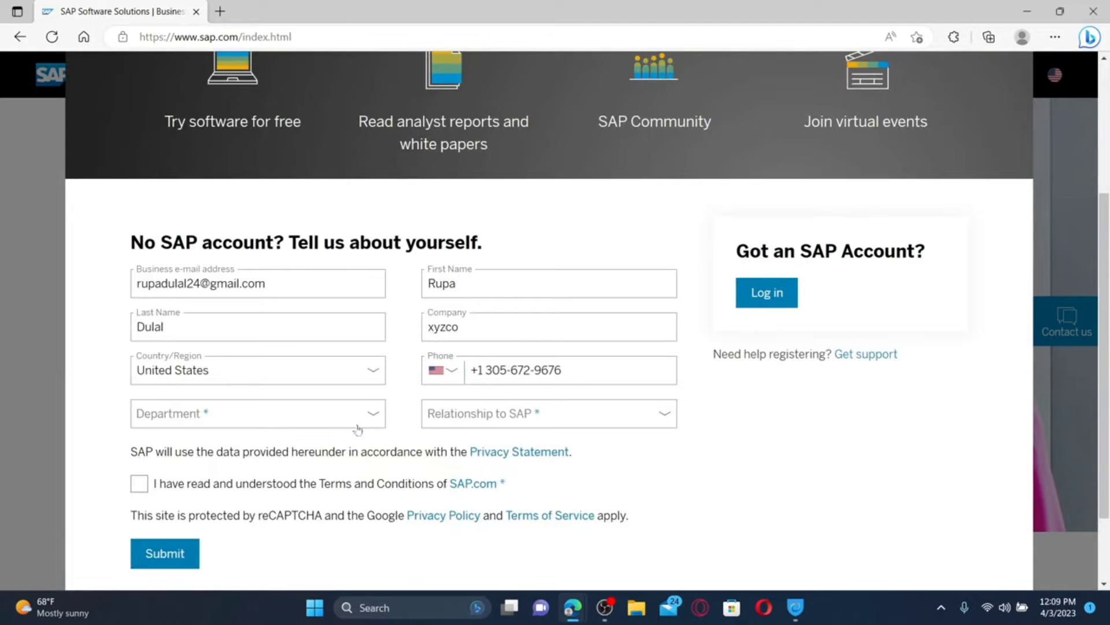
{"action": "left_click", "coordinate": [366, 415]}
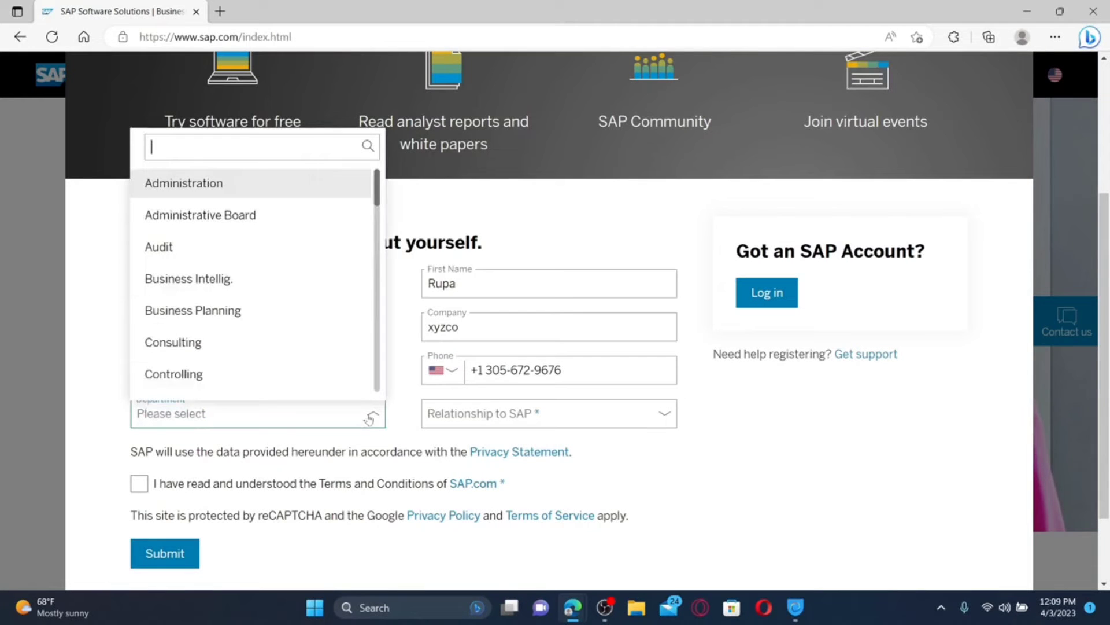
{"action": "left_click", "coordinate": [188, 309]}
{"action": "left_click", "coordinate": [662, 413]}
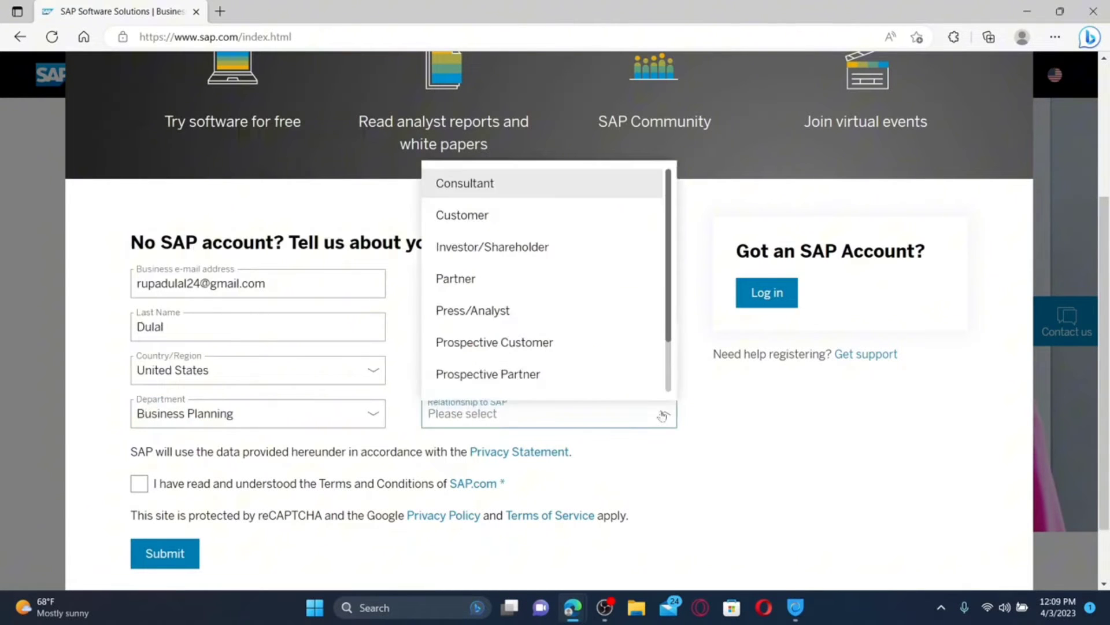
{"action": "left_click", "coordinate": [524, 278]}
{"action": "scroll", "coordinate": [573, 477], "scroll_direction": "down", "scroll_amount": 1}
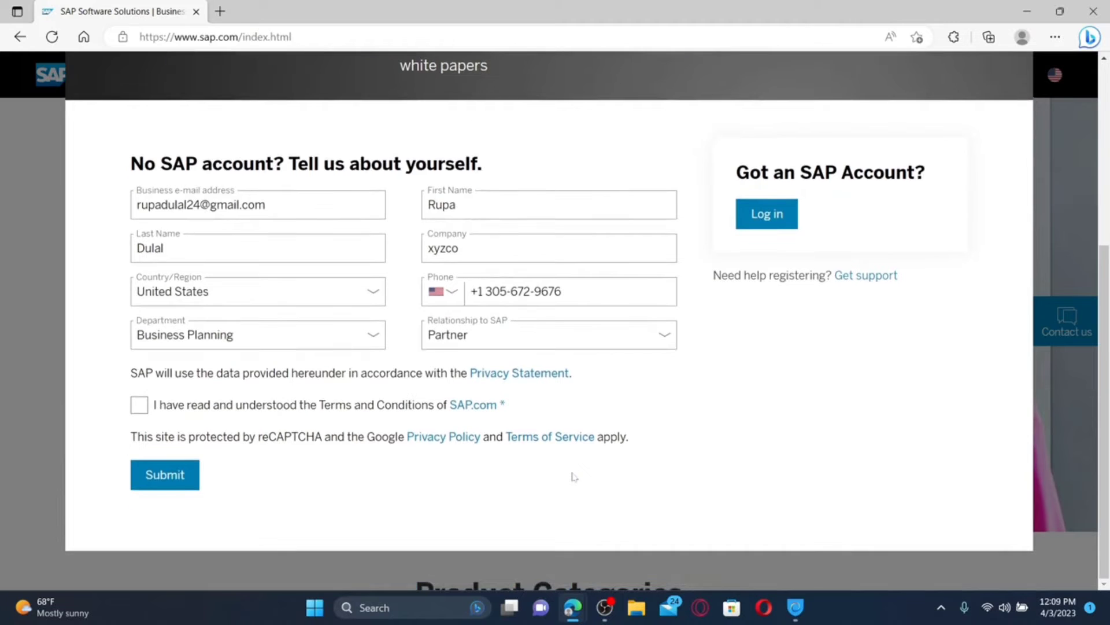
{"action": "left_click", "coordinate": [140, 405]}
- Submit the registration and go to the Gmail inbox in a new tab
{"action": "left_click", "coordinate": [168, 480]}
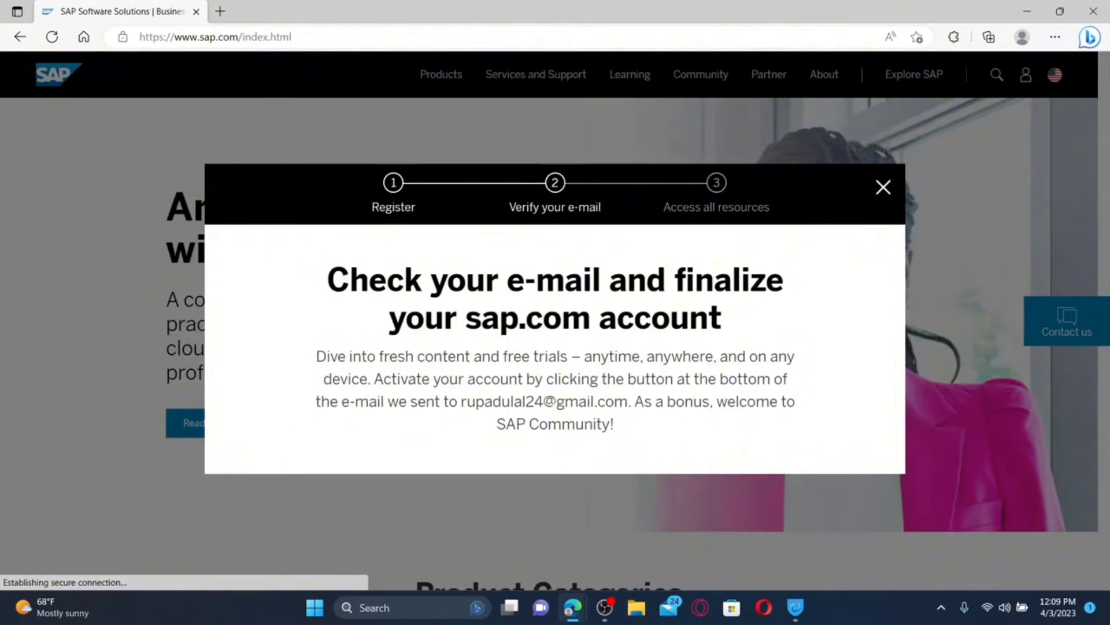
{"action": "left_click", "coordinate": [219, 11]}
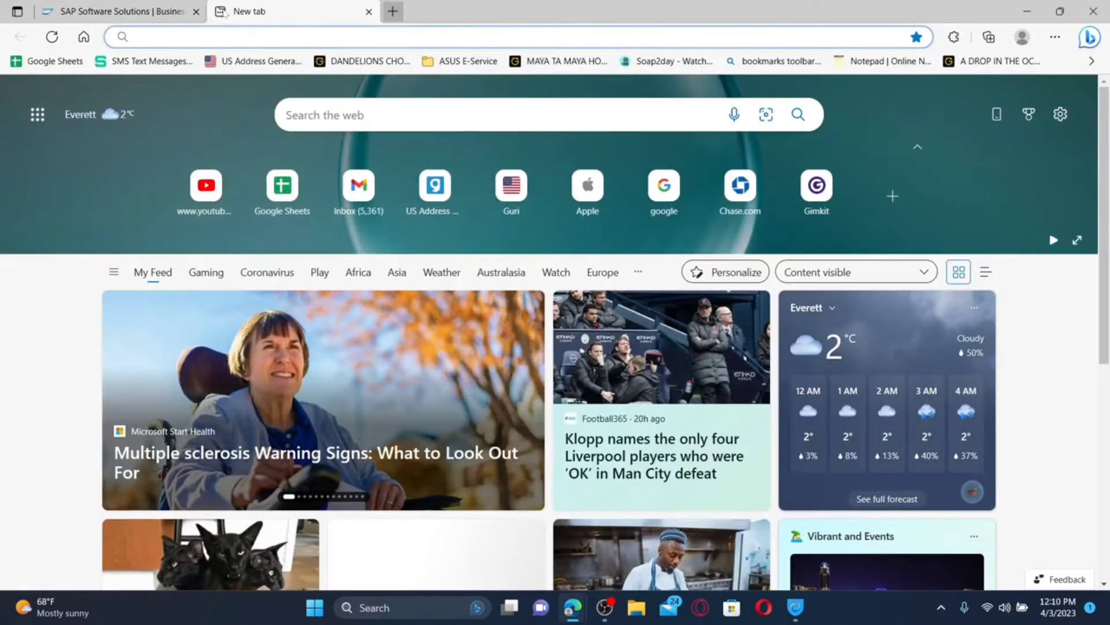
{"action": "type", "text": "g"}
{"action": "left_click", "coordinate": [507, 184]}
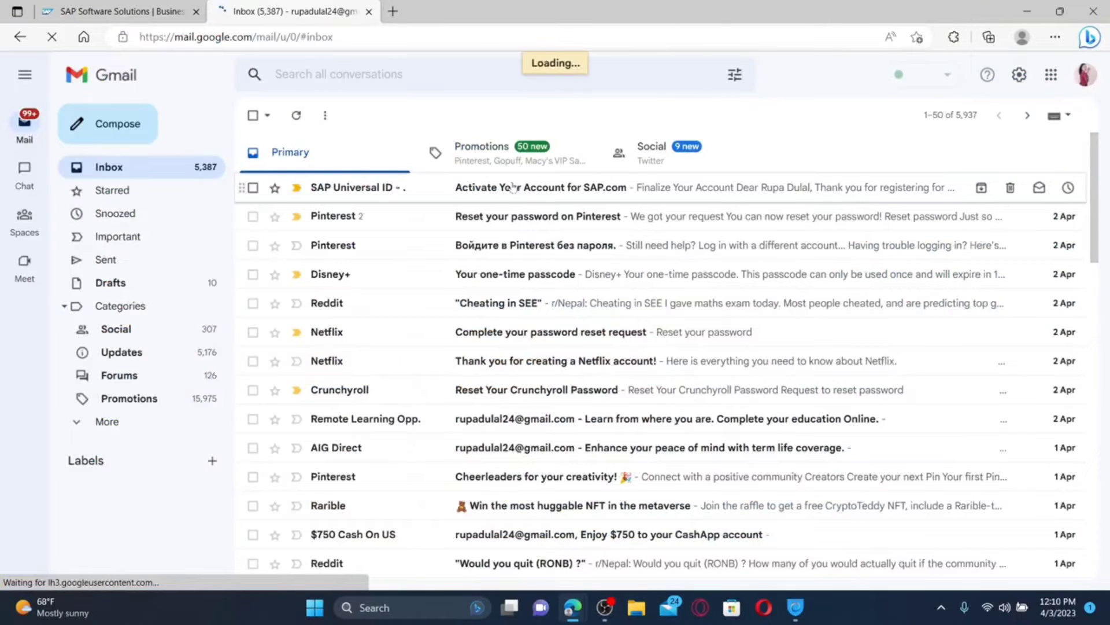
- Follow the activation link in the Activate Your Account for SAP.com e-mail
{"action": "left_click", "coordinate": [512, 187]}
{"action": "scroll", "coordinate": [536, 493], "scroll_direction": "down", "scroll_amount": 4}
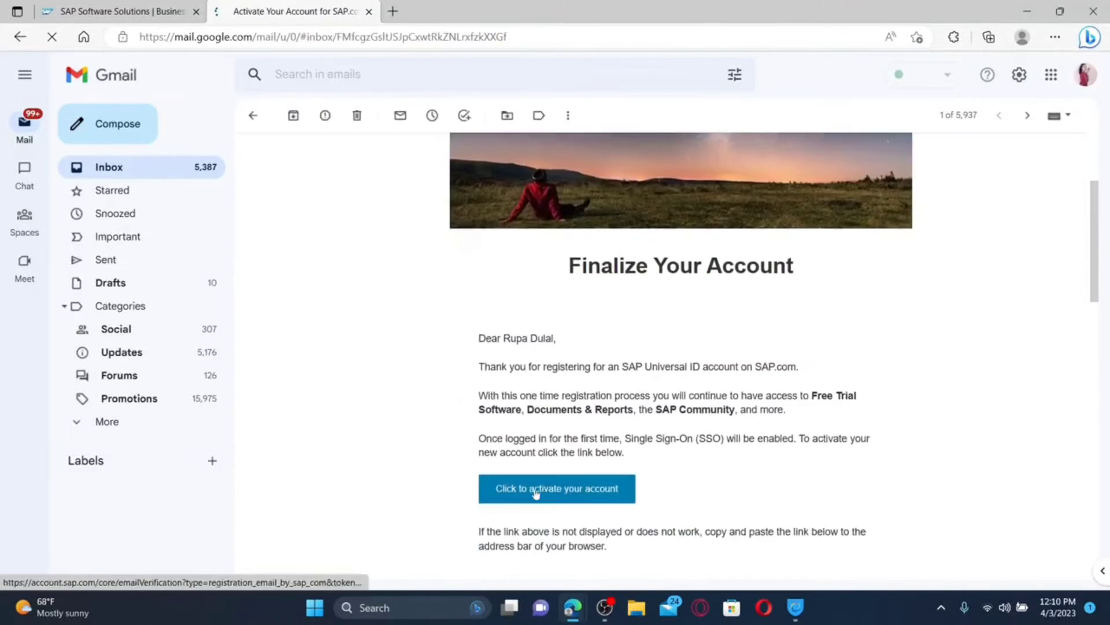
{"action": "left_click", "coordinate": [570, 491]}
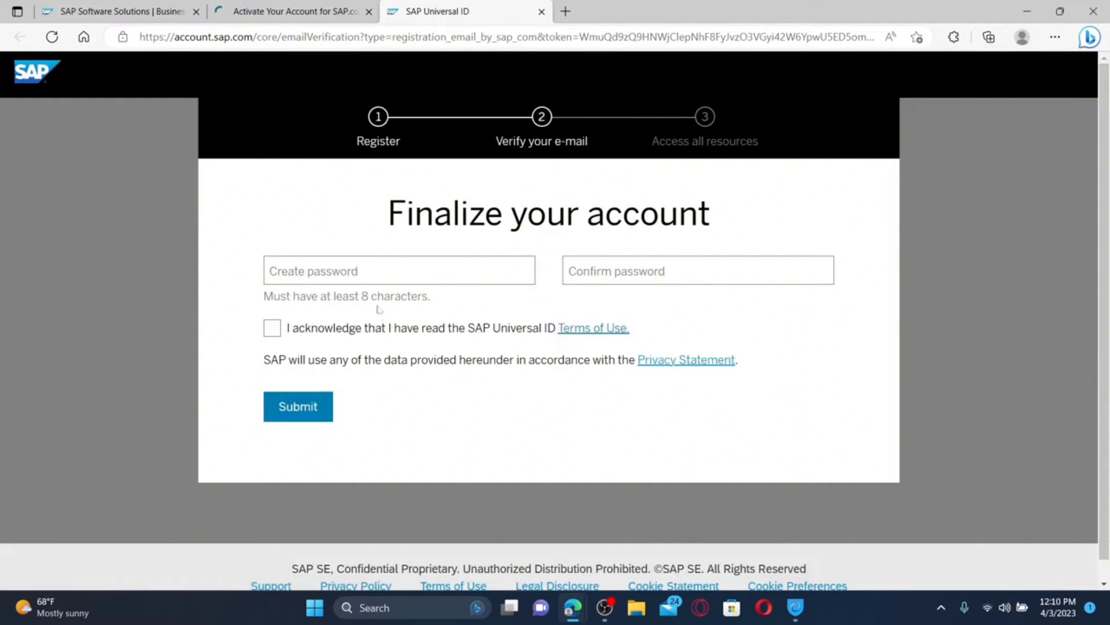
- Enter and confirm the account password, acknowledge the Terms of Use, and submit
{"action": "left_click", "coordinate": [370, 270]}
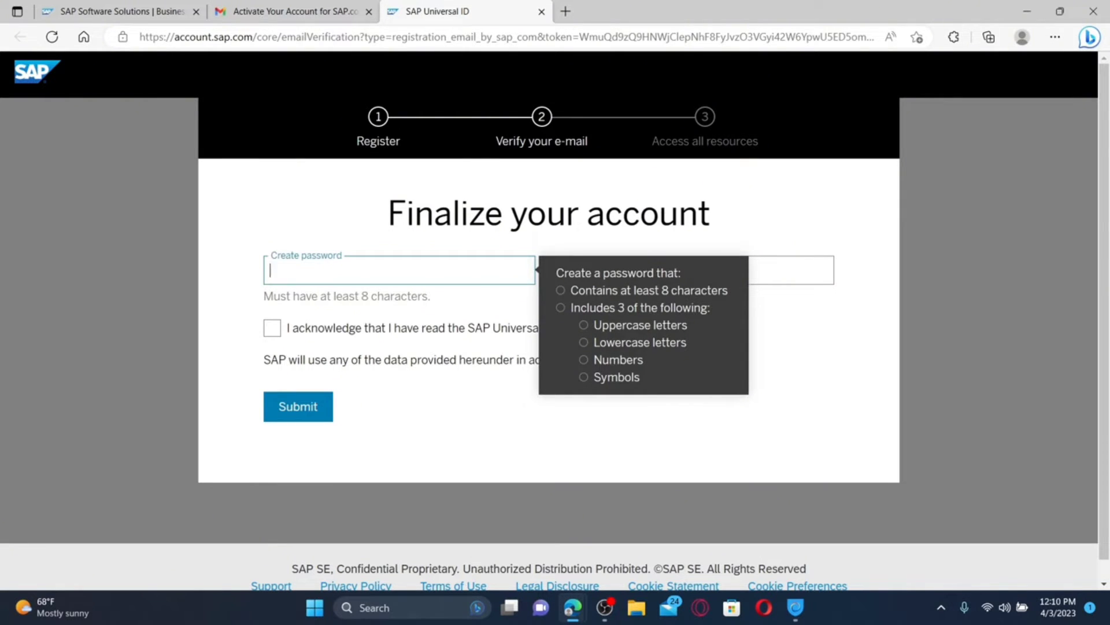
{"action": "key", "text": "ctrl+v"}
{"action": "key", "text": "Tab"}
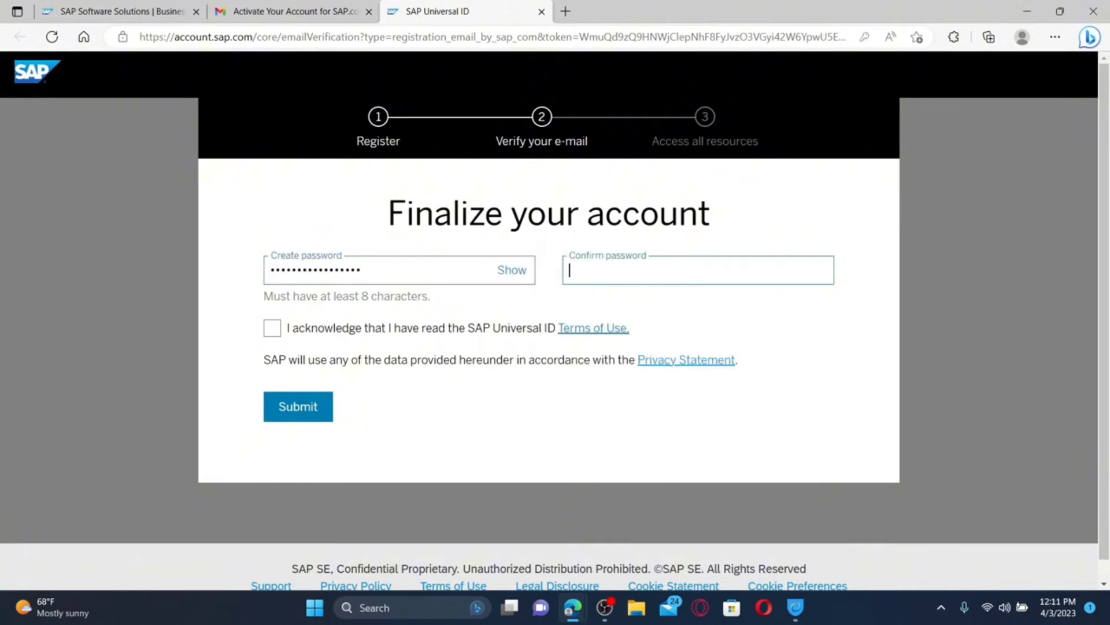
{"action": "type", "text": "•••••••••••••••••"}
{"action": "left_click", "coordinate": [272, 334]}
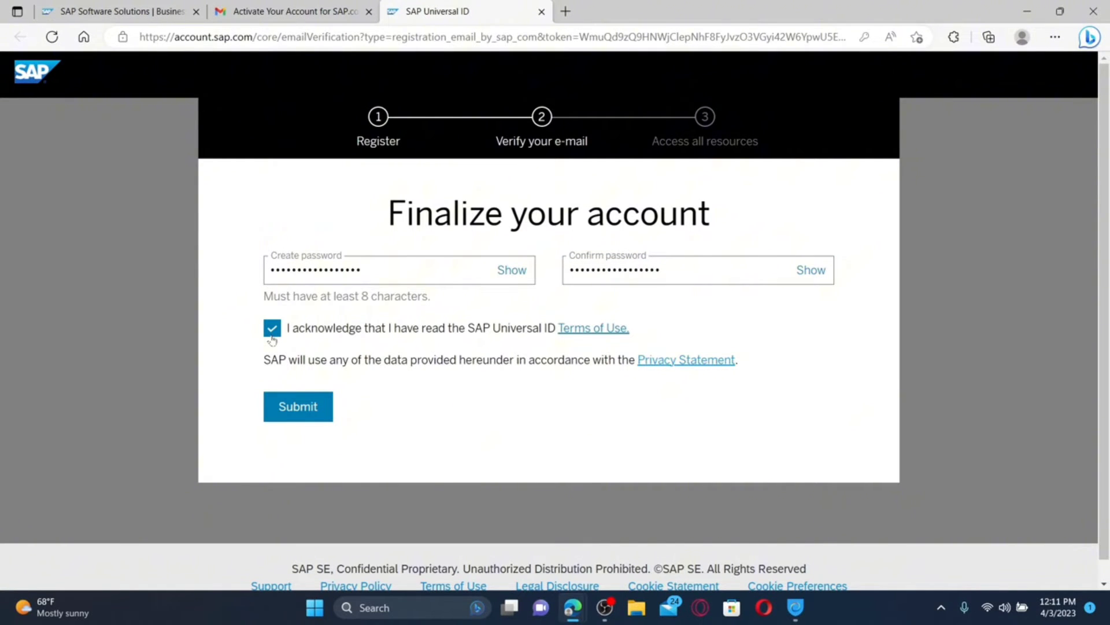
{"action": "left_click", "coordinate": [304, 406]}
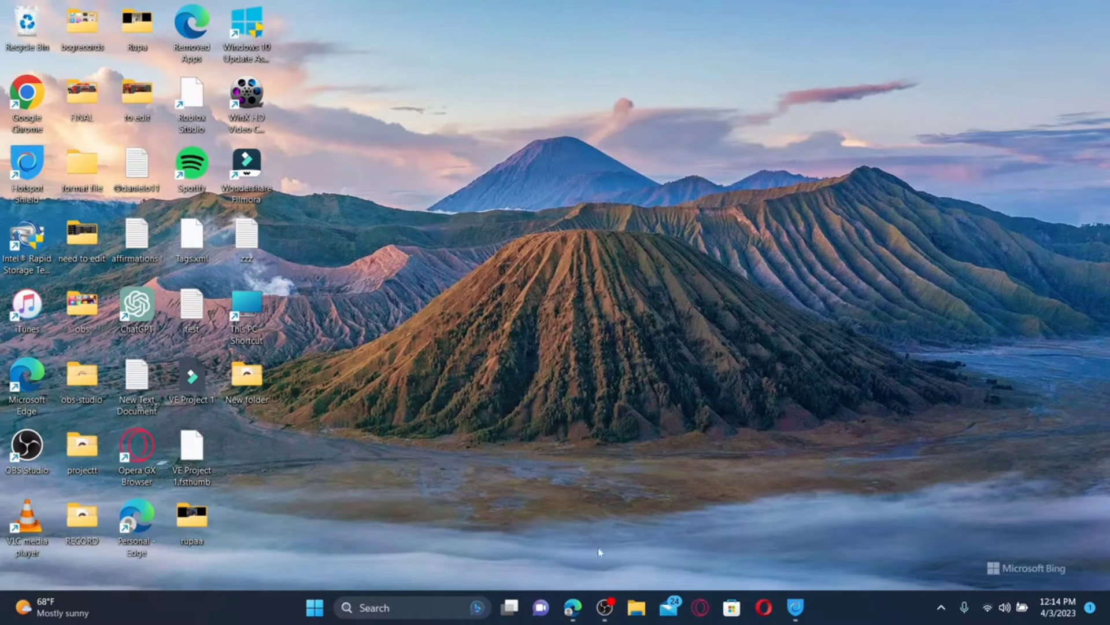
{"action": "left_click", "coordinate": [573, 607]}
{"action": "left_click", "coordinate": [197, 37]}
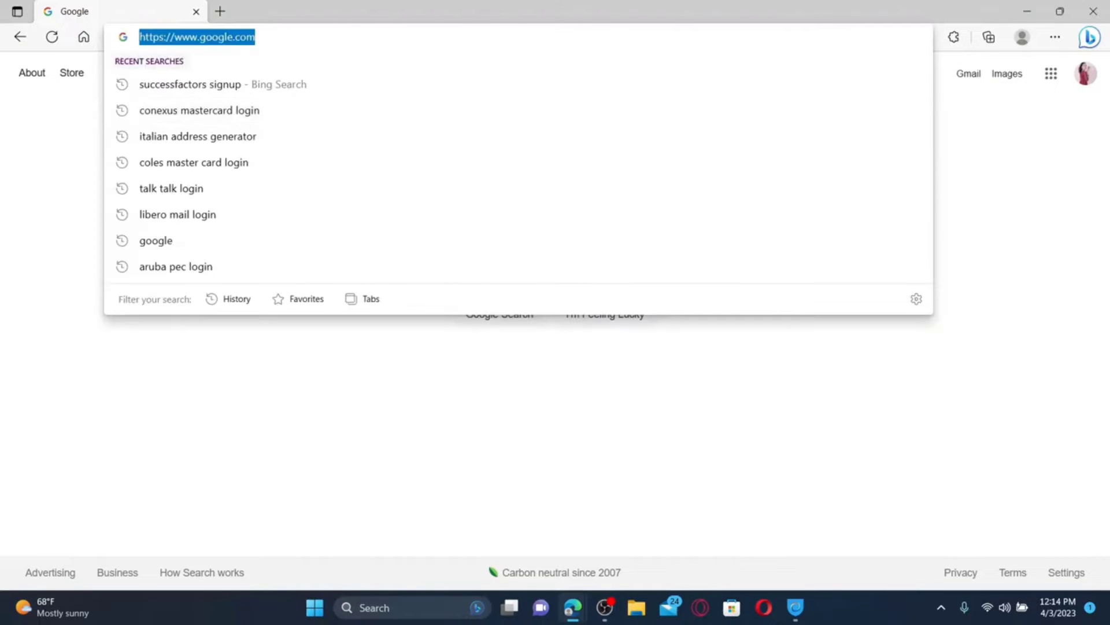
{"action": "type", "text": "www.sap.com"}
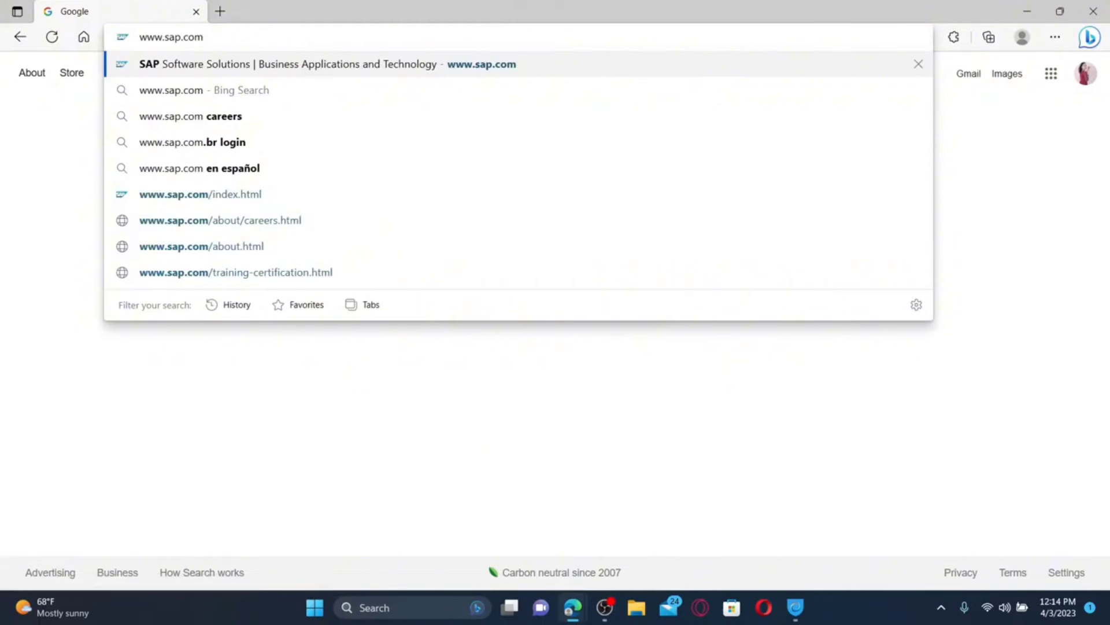
{"action": "key", "text": "Return"}
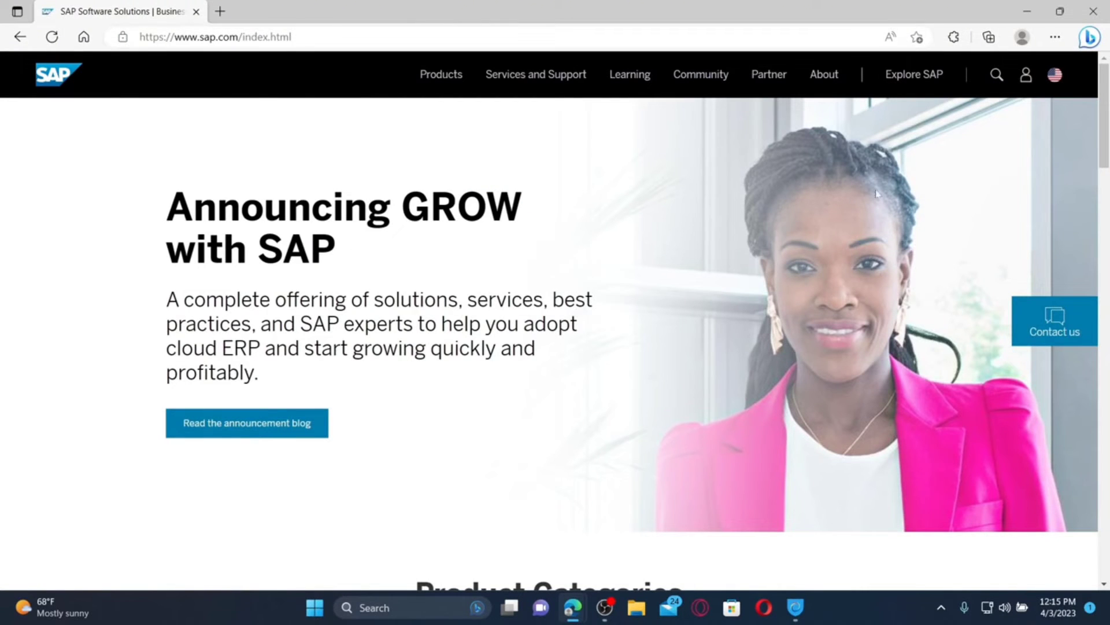
{"action": "left_click", "coordinate": [1027, 78]}
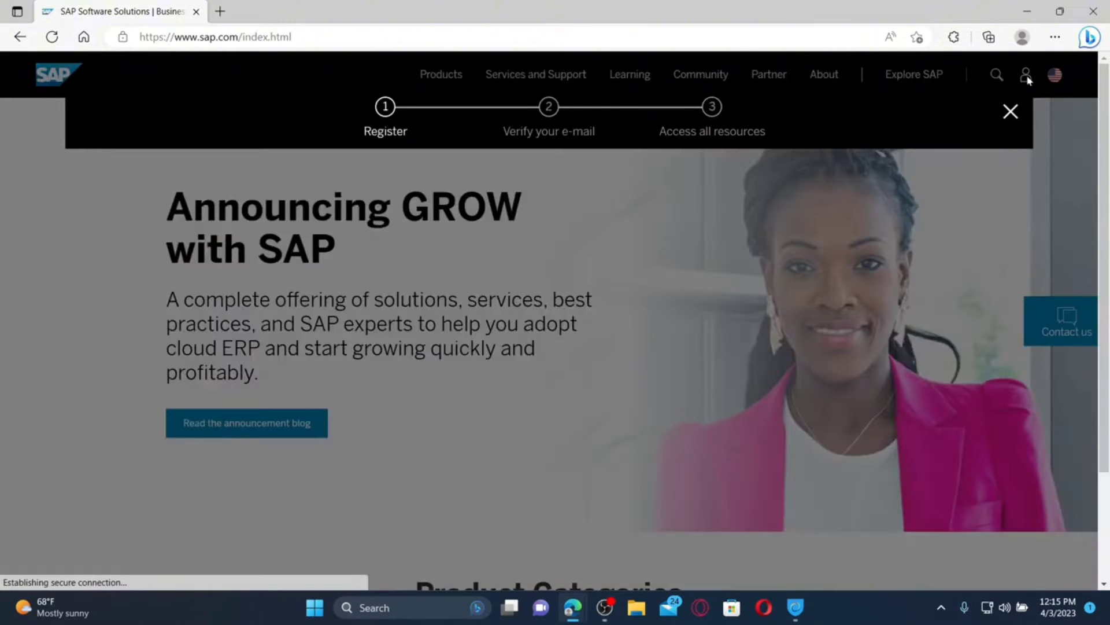
{"action": "scroll", "coordinate": [860, 302], "scroll_direction": "down", "scroll_amount": 3}
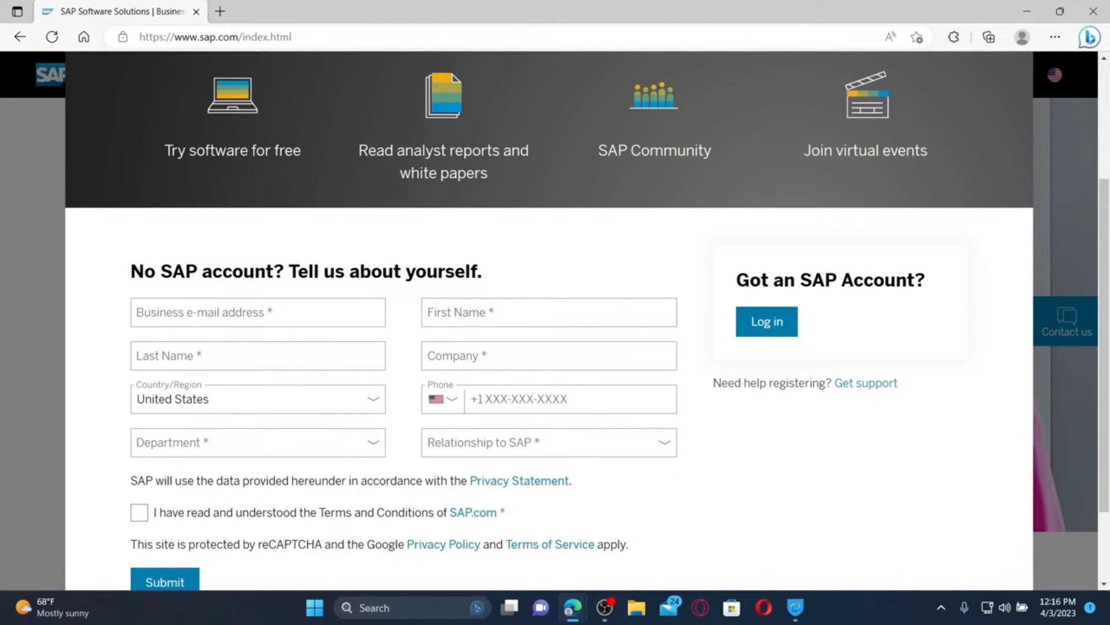
{"action": "scroll", "coordinate": [479, 479], "scroll_direction": "down", "scroll_amount": 2}
{"action": "scroll", "coordinate": [480, 479], "scroll_direction": "up", "scroll_amount": 2}
{"action": "left_click", "coordinate": [768, 325]}
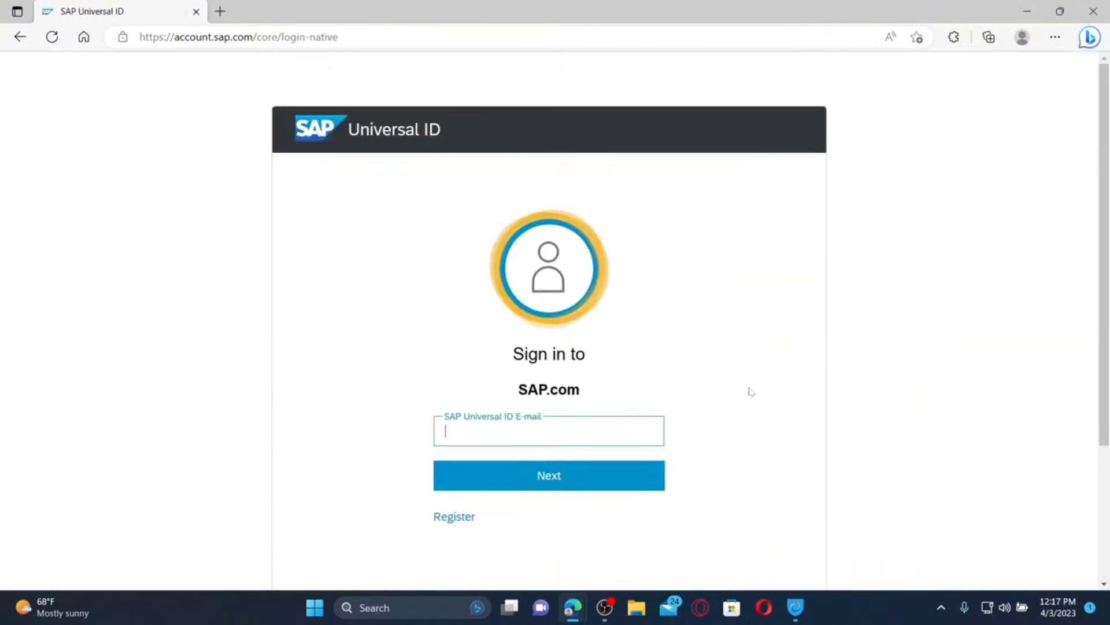
- Sign in to SAP Universal ID with the account e-mail and the autofilled password
{"action": "scroll", "coordinate": [932, 483], "scroll_direction": "down", "scroll_amount": 2}
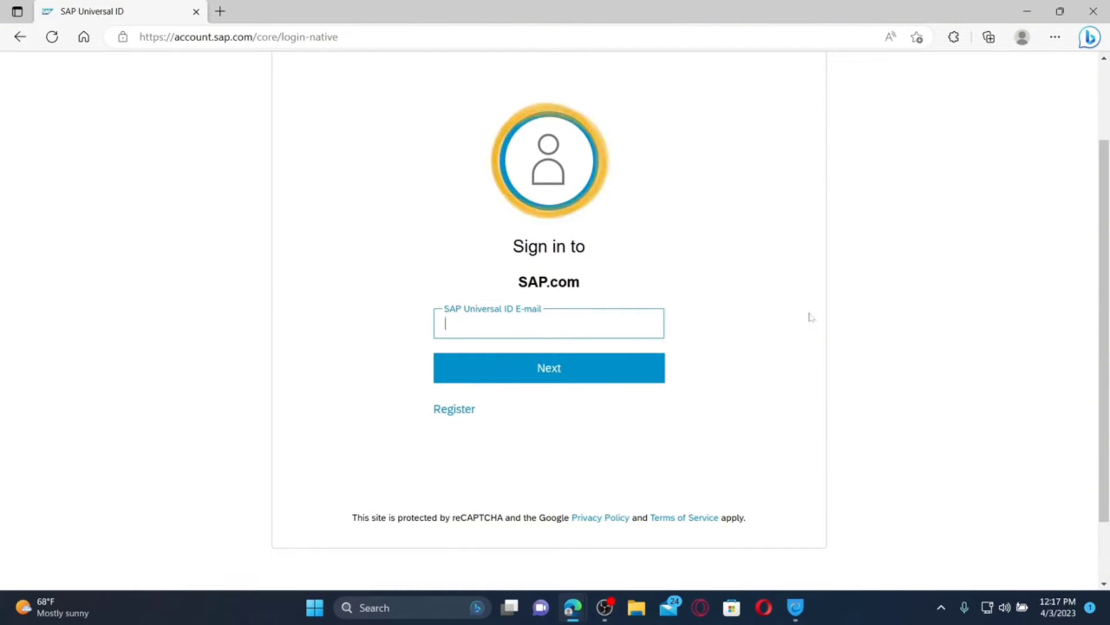
{"action": "left_click", "coordinate": [581, 382]}
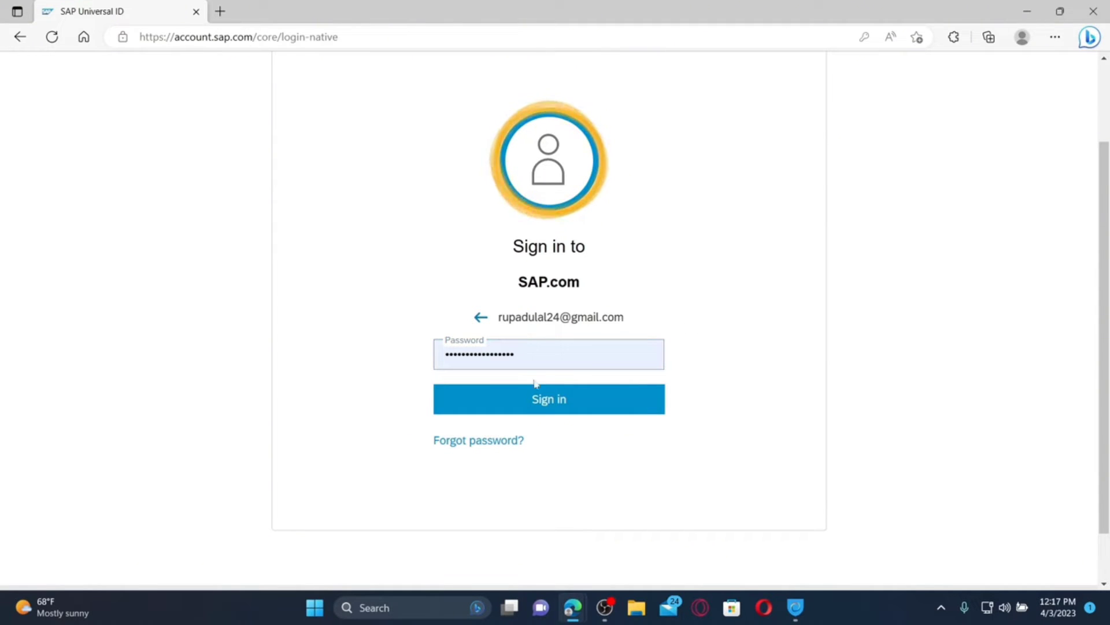
{"action": "left_click", "coordinate": [551, 398]}
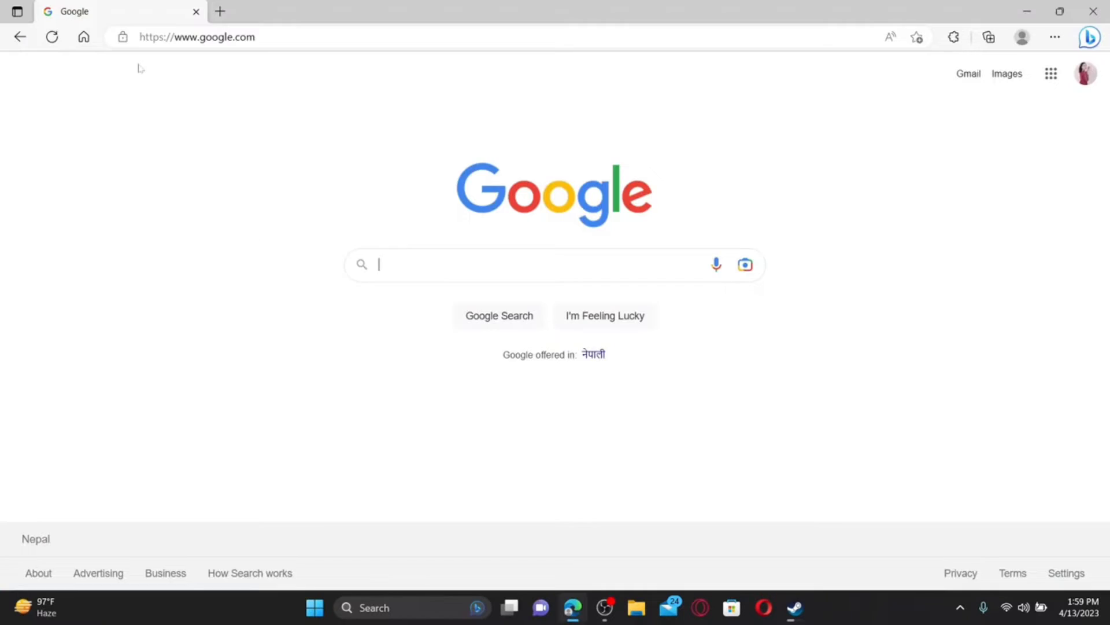
- Load sap.com and go to Manage my Account from the profile menu
{"action": "key", "text": "ctrl+l"}
{"action": "type", "text": "sap.com"}
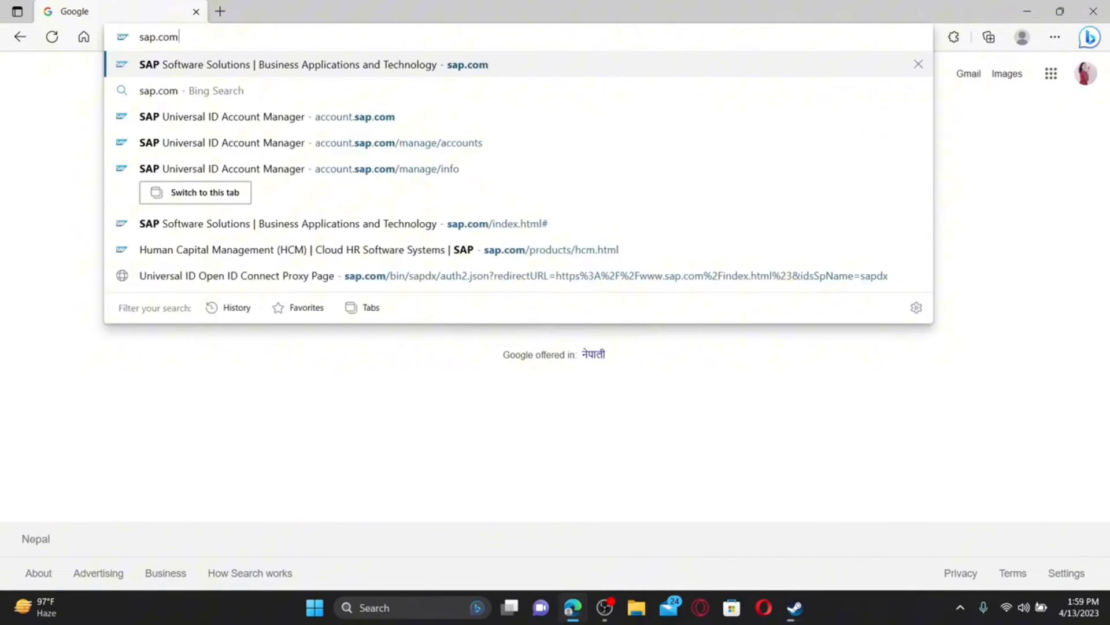
{"action": "key", "text": "Return"}
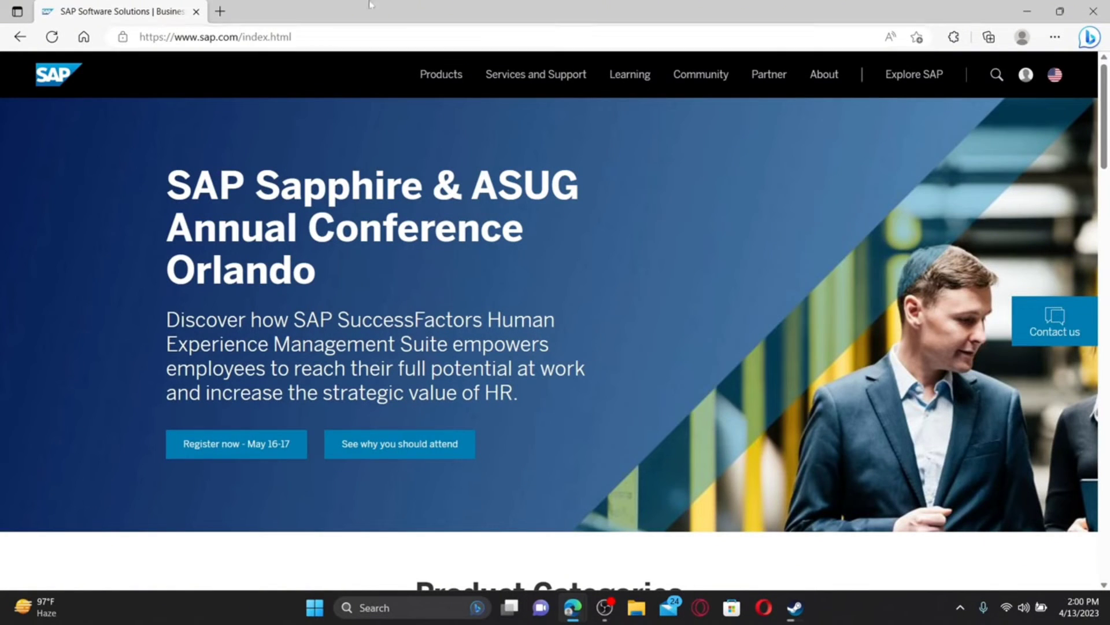
{"action": "left_click", "coordinate": [1024, 78]}
{"action": "left_click", "coordinate": [664, 244]}
{"action": "left_click", "coordinate": [1025, 76]}
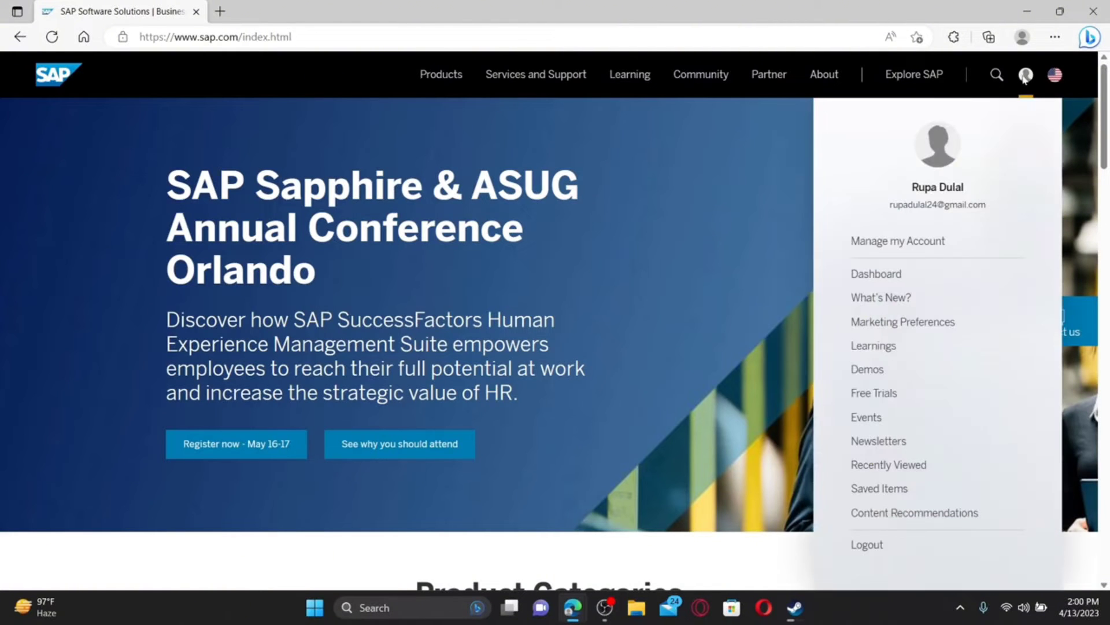
{"action": "left_click", "coordinate": [898, 241]}
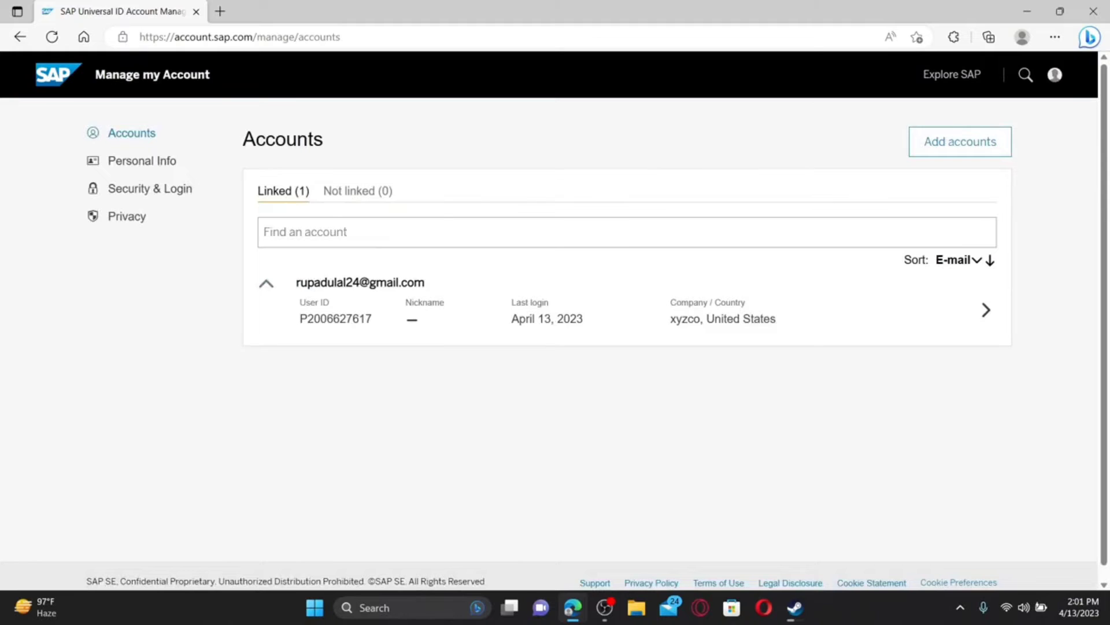
- On Personal Info, replace the first name, re-enter the last name, and save the Personal Data
{"action": "left_click", "coordinate": [149, 162]}
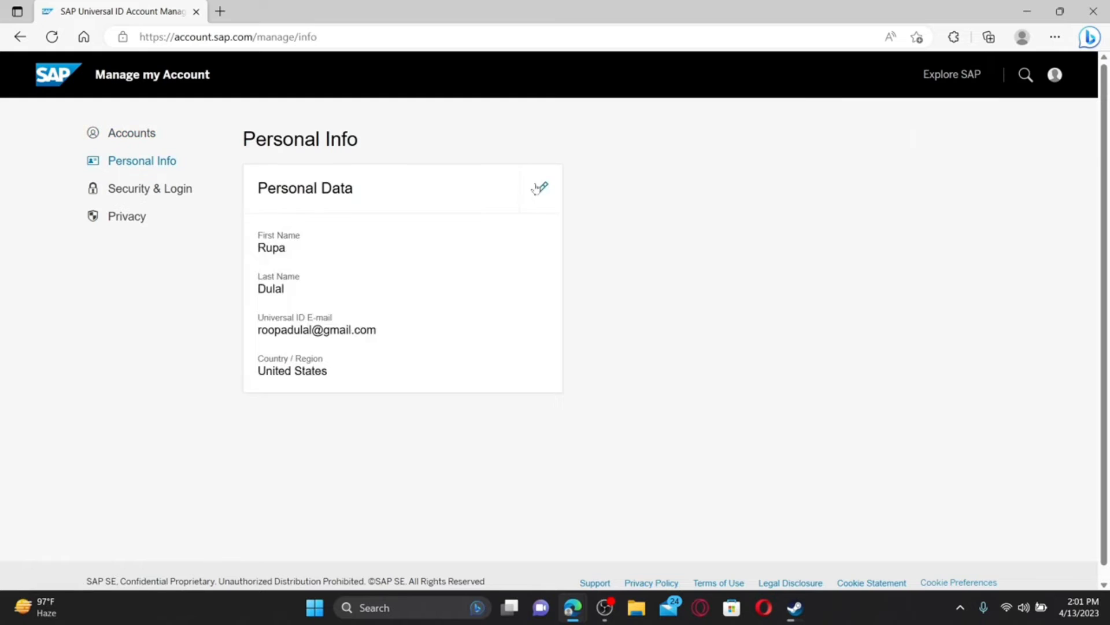
{"action": "left_click", "coordinate": [541, 187]}
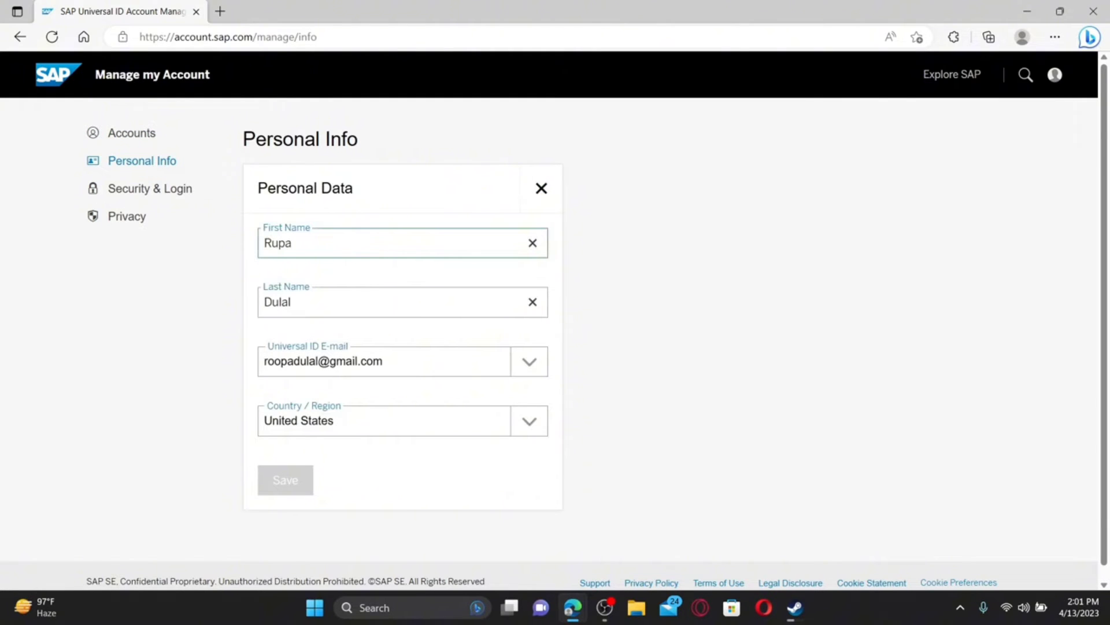
{"action": "key", "text": "ctrl+a"}
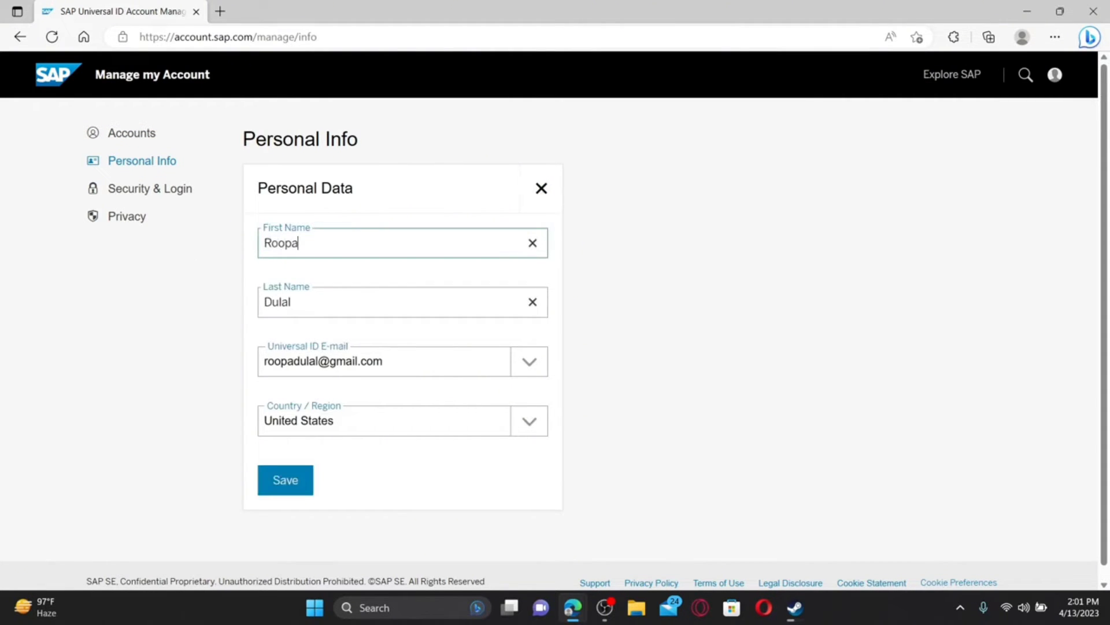
{"action": "key", "text": "Tab"}
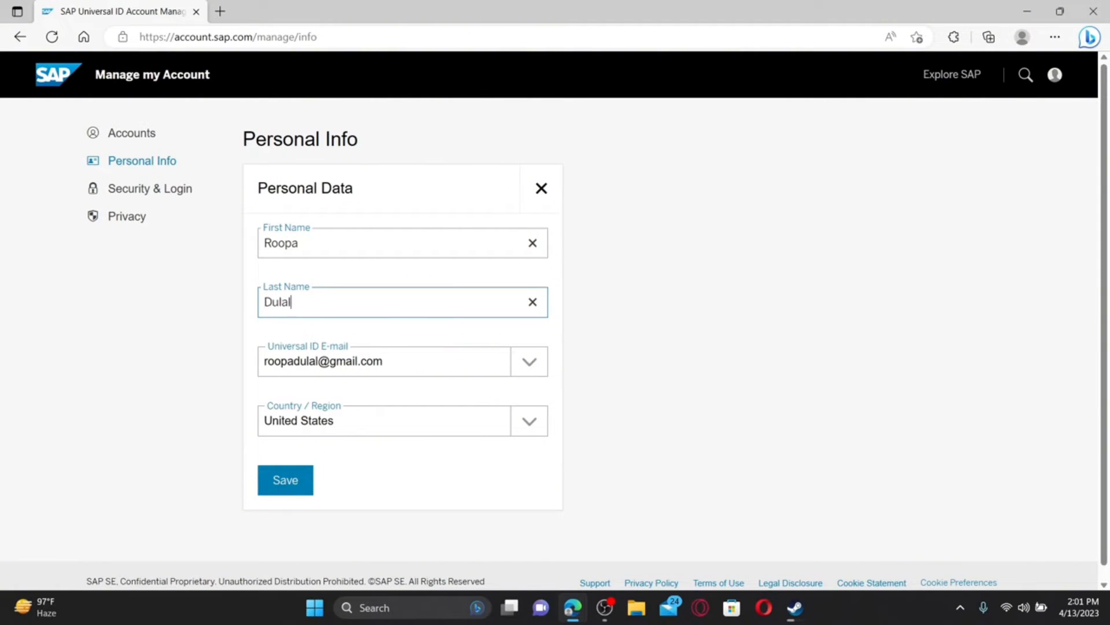
{"action": "left_click", "coordinate": [280, 488]}
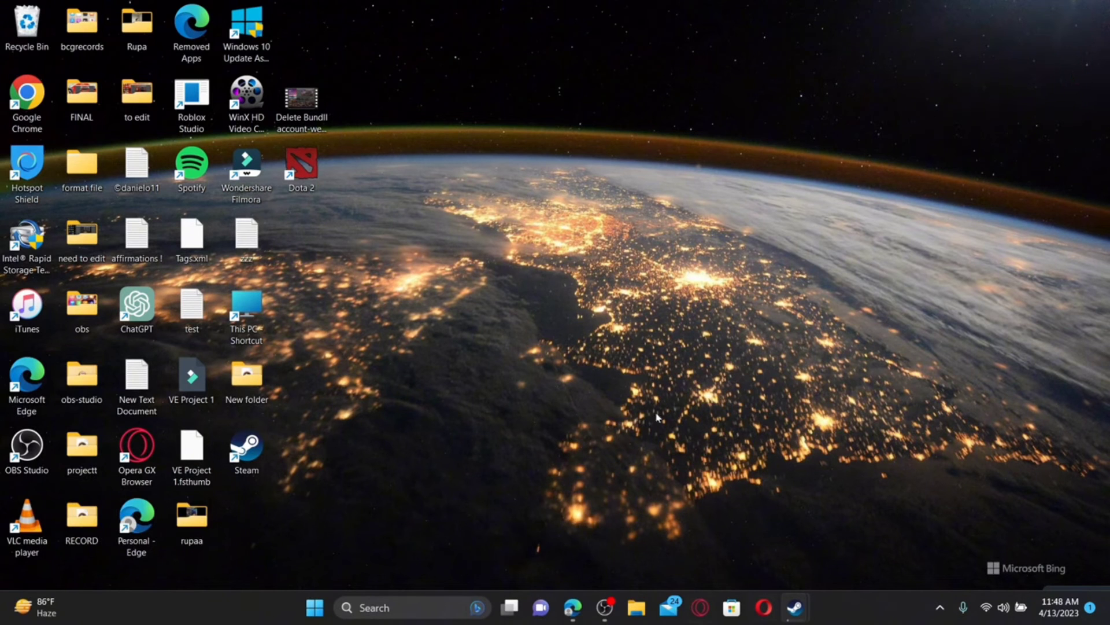
- Load sap.com, go to Manage my Account, and show the Personal Info page
{"action": "left_click", "coordinate": [569, 605]}
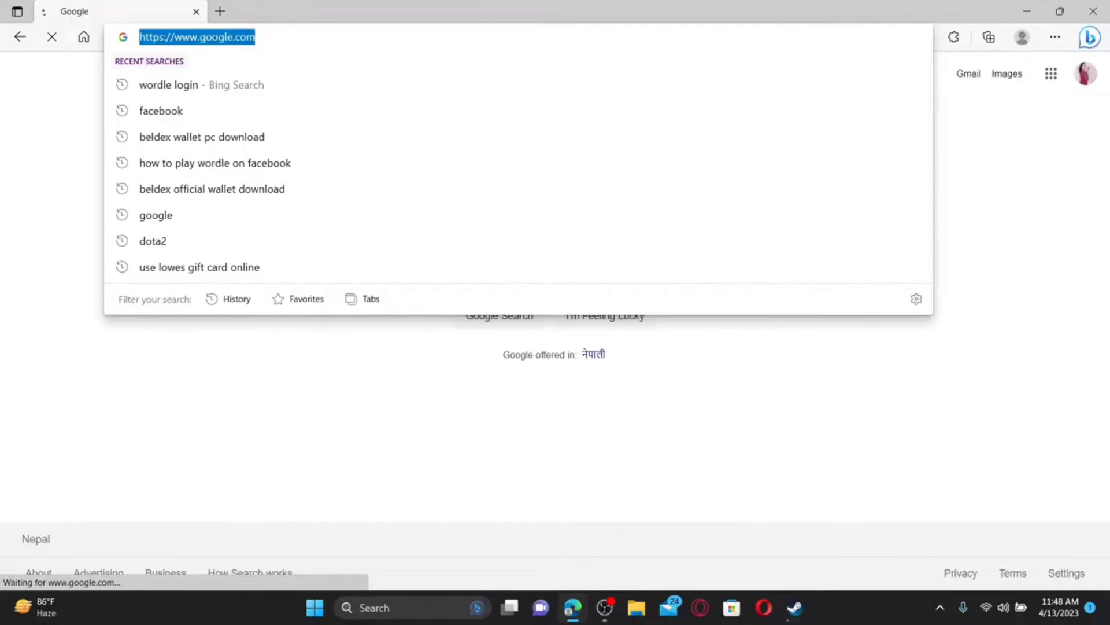
{"action": "type", "text": "sap.com"}
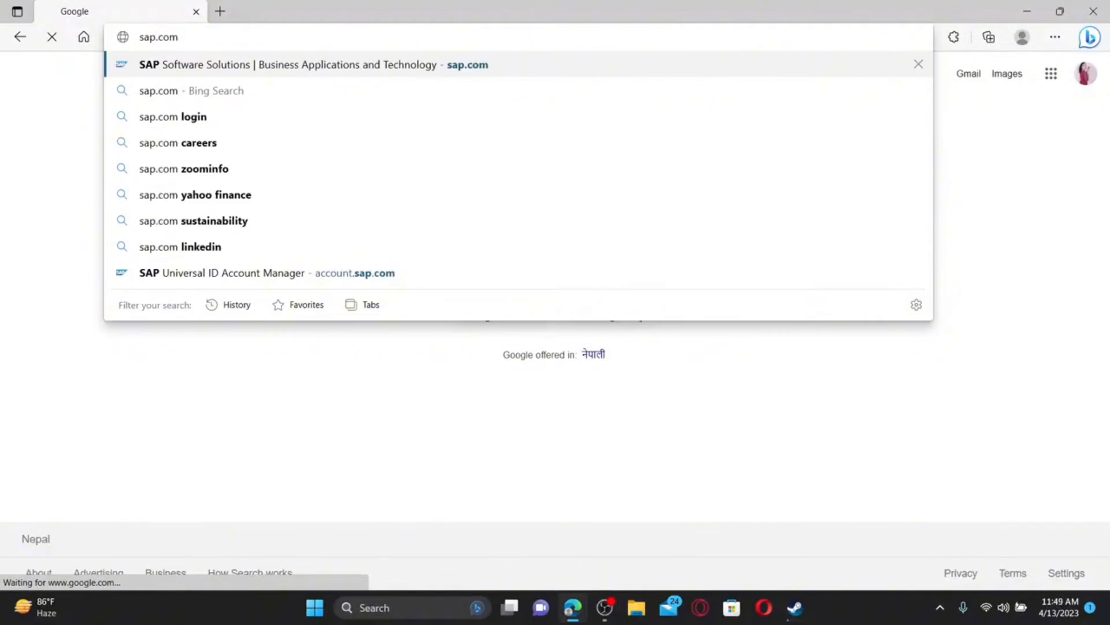
{"action": "key", "text": "Return"}
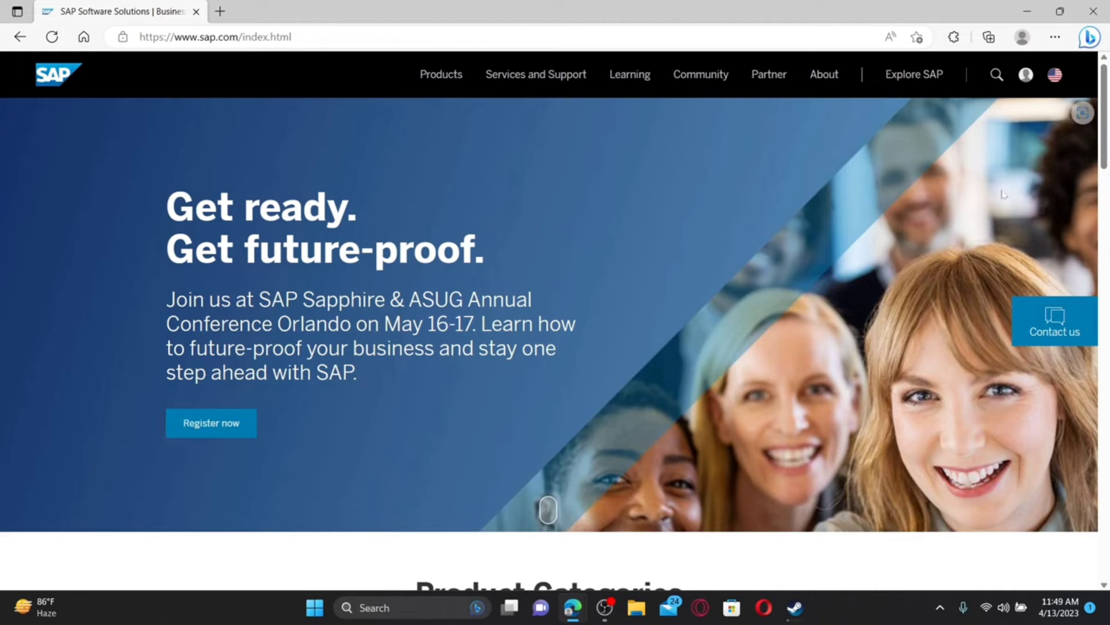
{"action": "left_click", "coordinate": [1026, 76]}
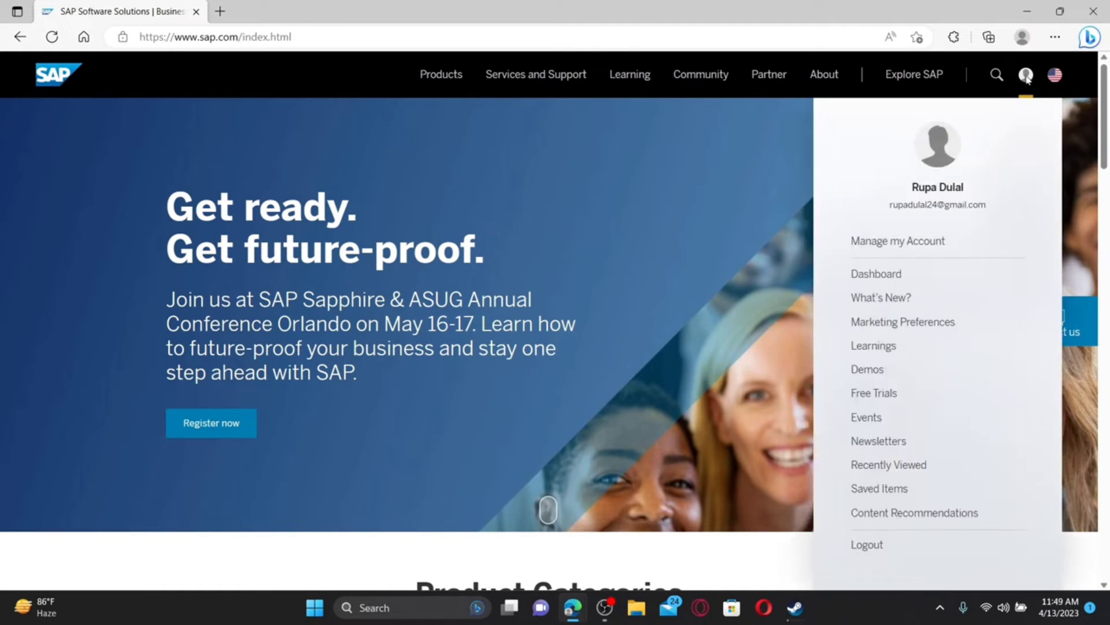
{"action": "left_click", "coordinate": [892, 243]}
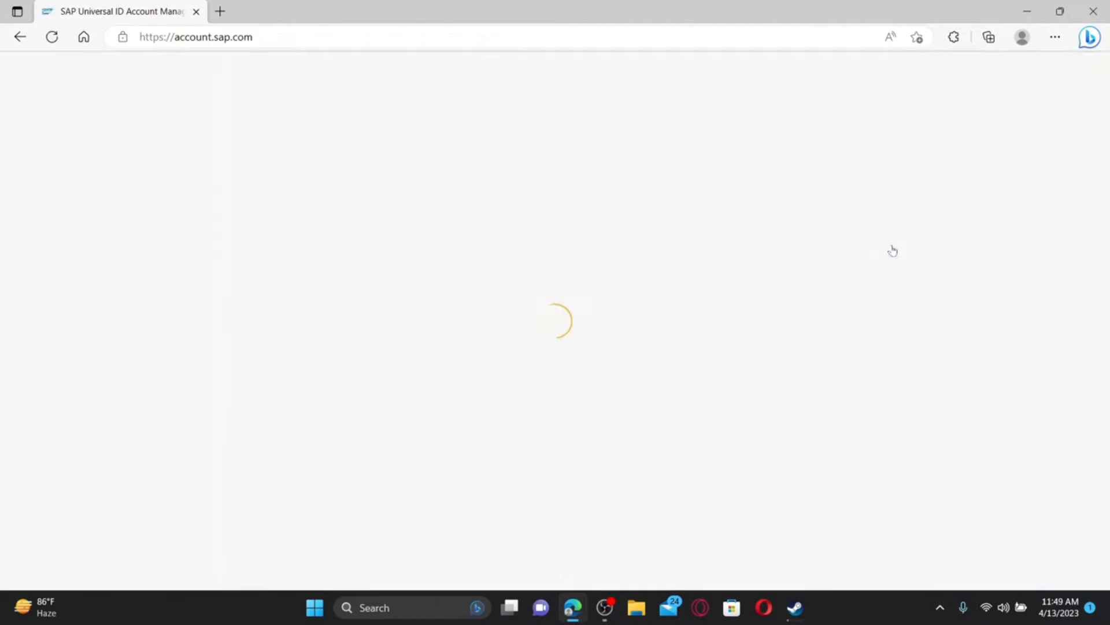
{"action": "left_click", "coordinate": [161, 164]}
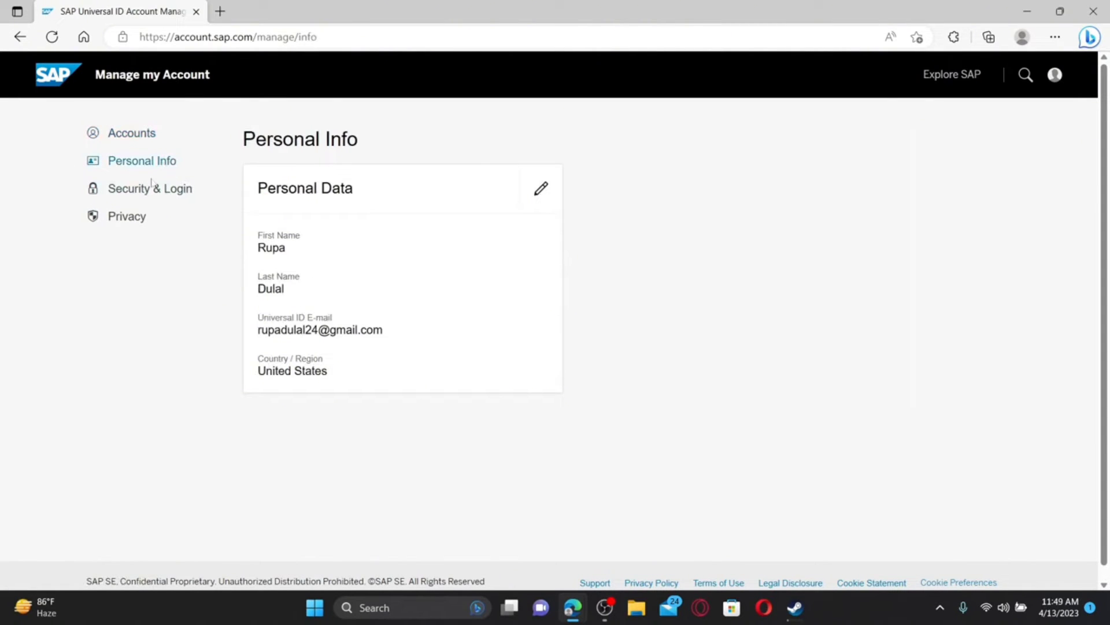
- Add a new Universal ID e-mail address in Personal Data and submit it for verification
{"action": "left_click", "coordinate": [540, 193]}
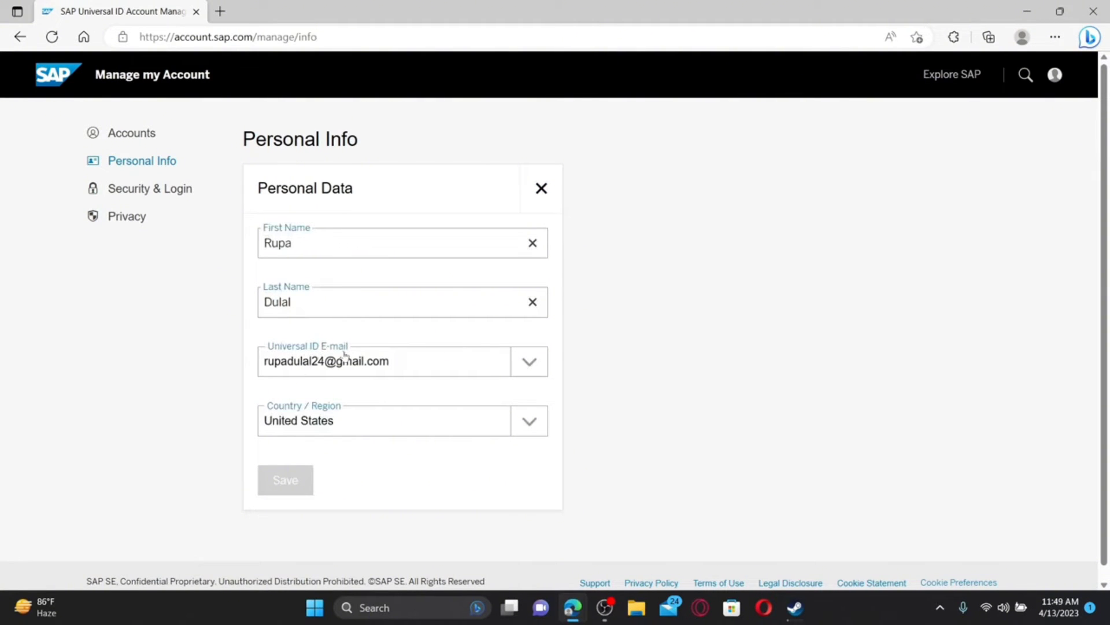
{"action": "left_click", "coordinate": [529, 363]}
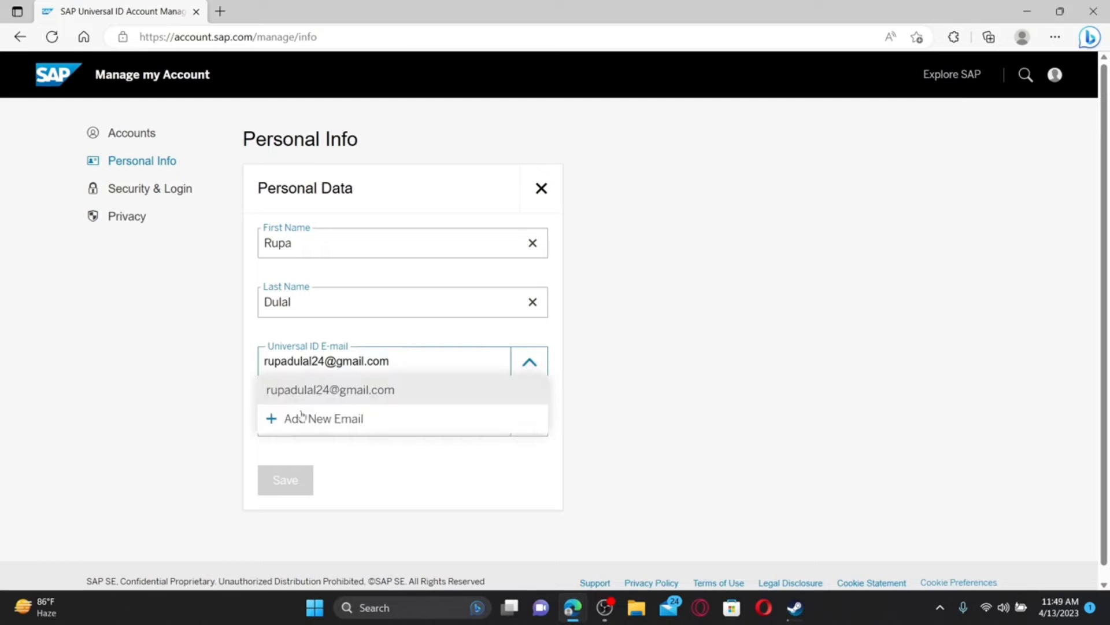
{"action": "left_click", "coordinate": [275, 419]}
{"action": "left_click", "coordinate": [433, 336]}
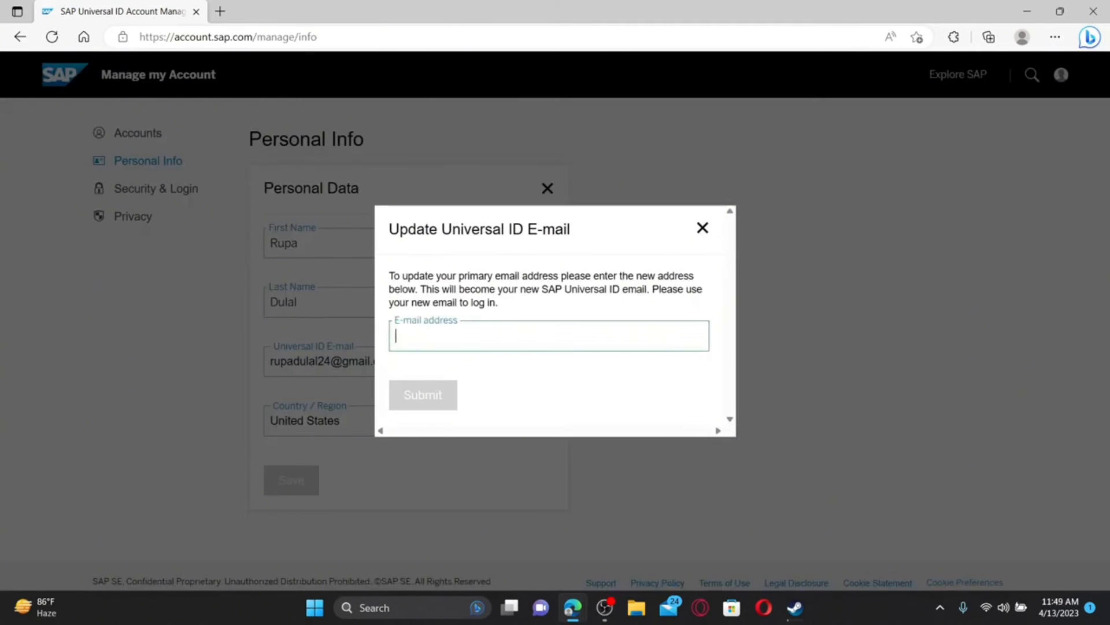
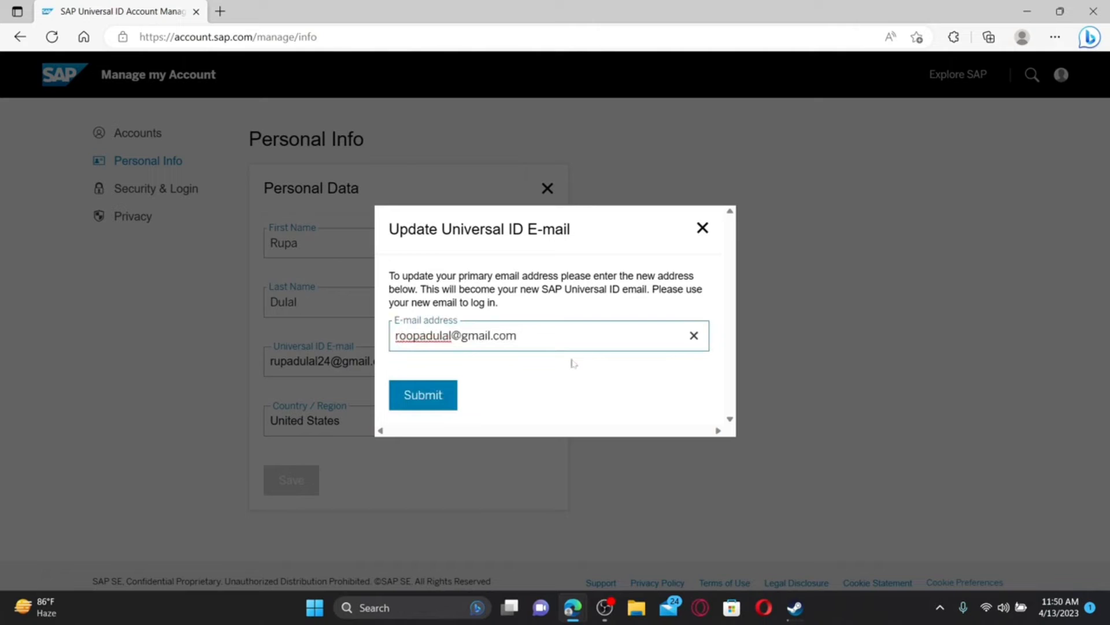
{"action": "left_click", "coordinate": [431, 398]}
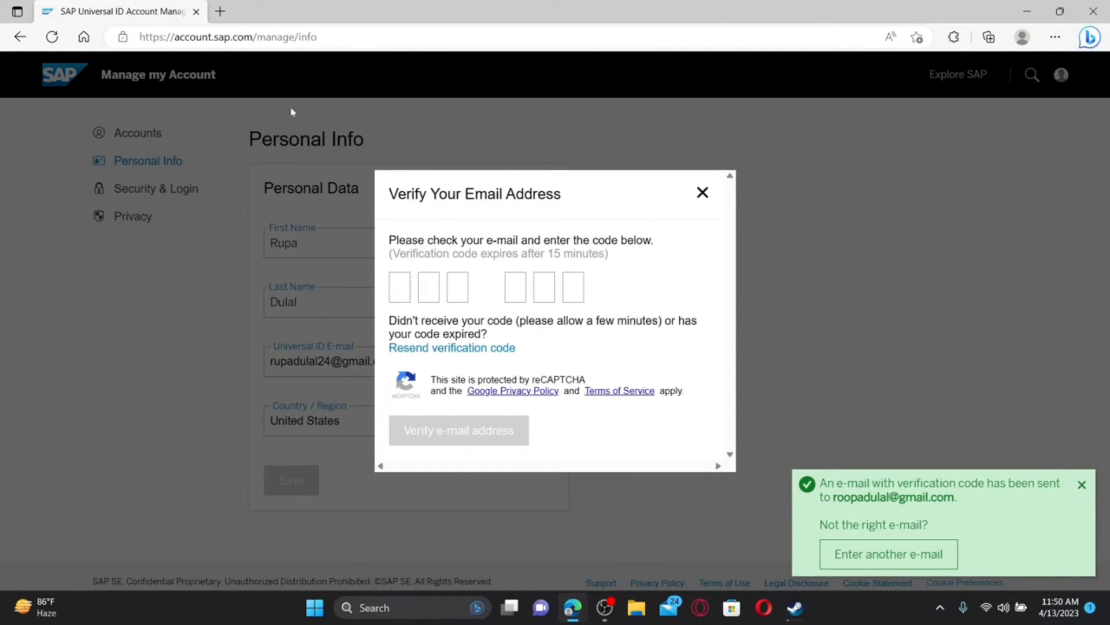
{"action": "left_click", "coordinate": [220, 11]}
- Open Gmail and the SAP Email Verification message to copy its code
{"action": "type", "text": "gmail.com"}
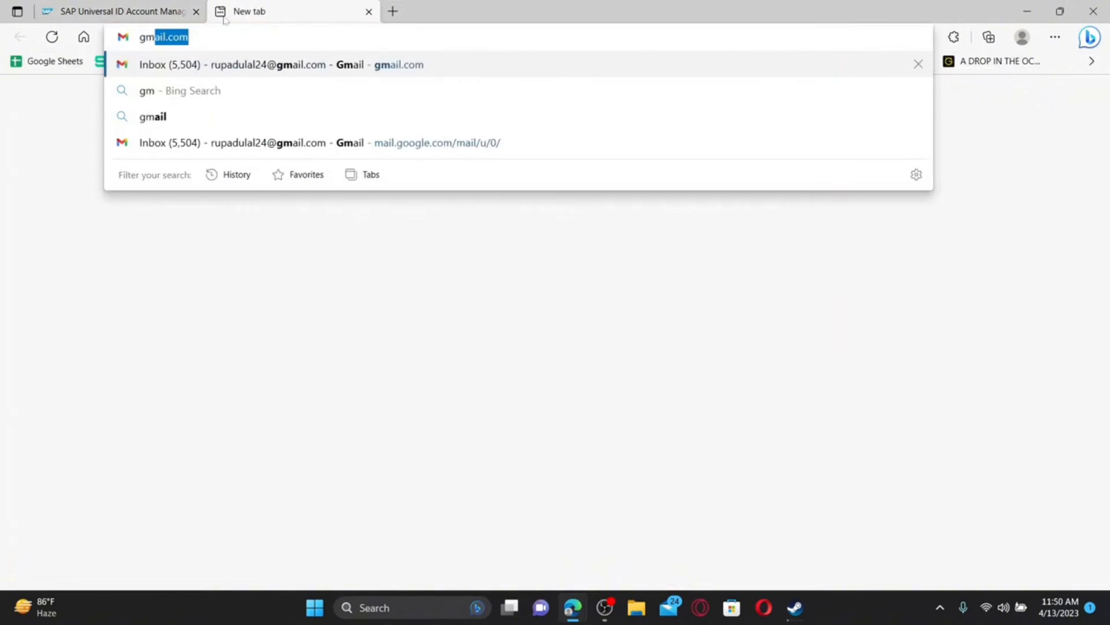
{"action": "key", "text": "Return"}
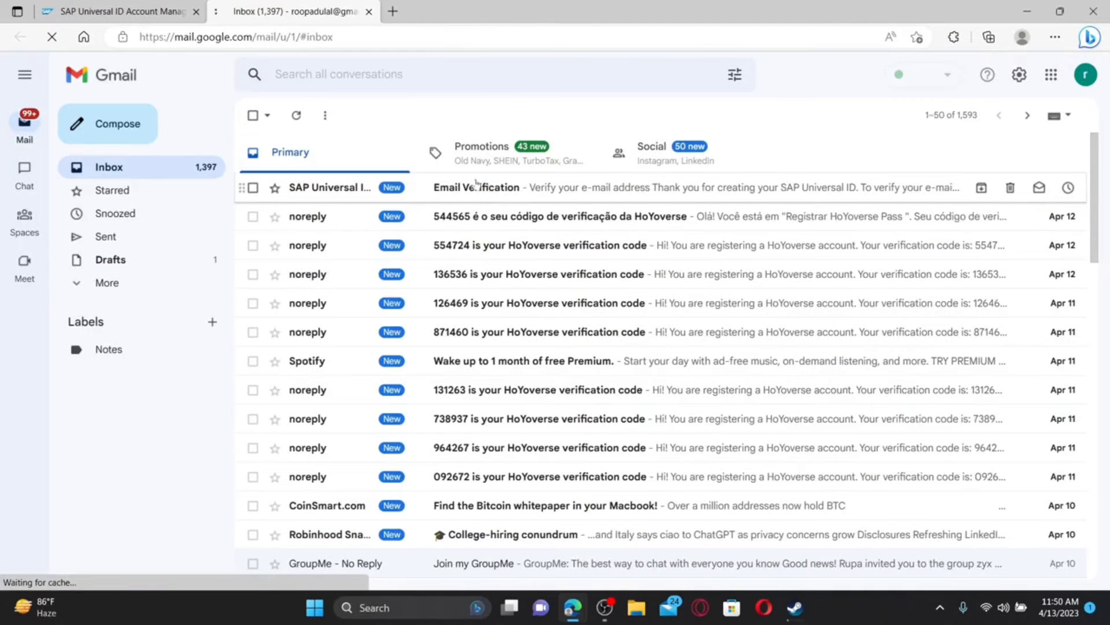
{"action": "left_click", "coordinate": [487, 194]}
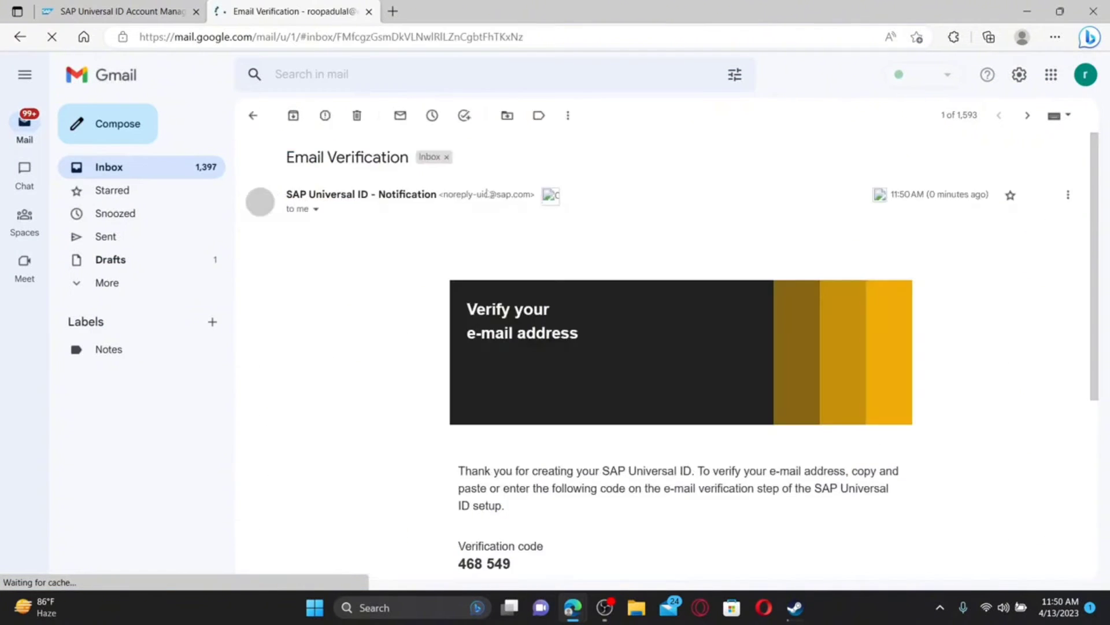
{"action": "scroll", "coordinate": [487, 194], "scroll_direction": "down", "scroll_amount": 5}
{"action": "left_click_drag", "start_coordinate": [460, 298], "coordinate": [515, 297]}
{"action": "left_click", "coordinate": [531, 305]}
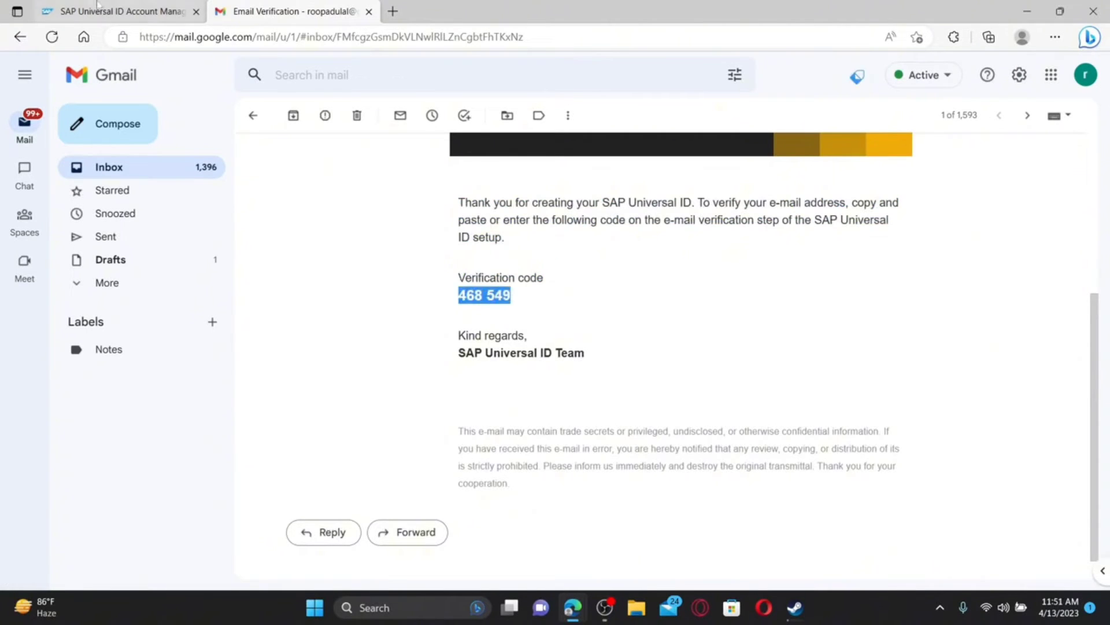
- Paste the verification code into the six boxes of SAP's verification dialog
{"action": "left_click", "coordinate": [116, 11]}
{"action": "left_click", "coordinate": [400, 287]}
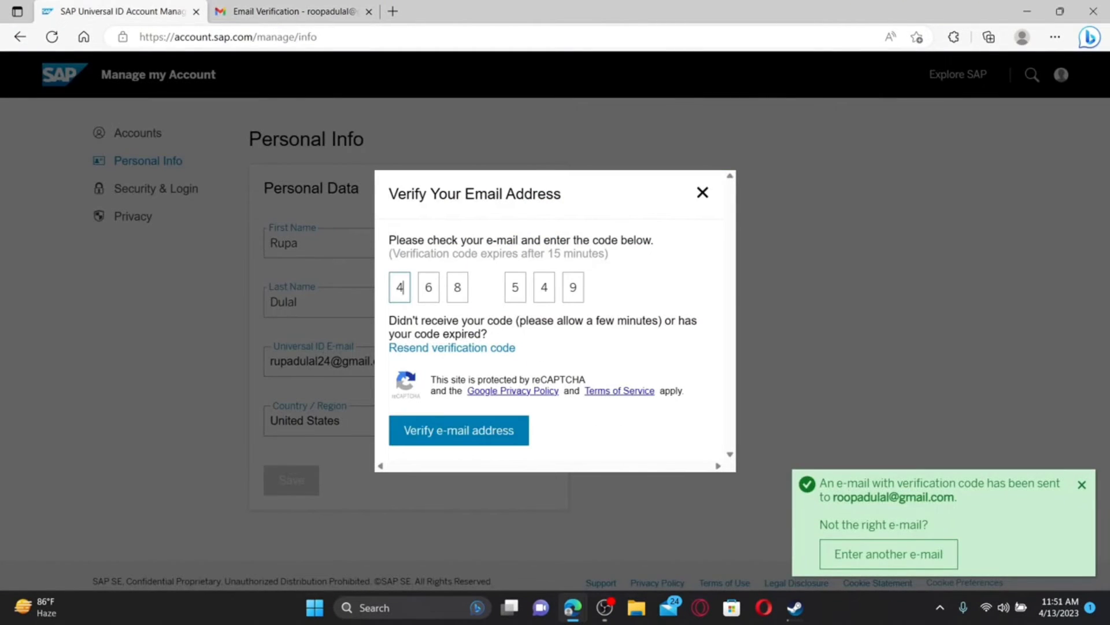
- Verify the new e-mail address with the code and save the Personal Data form
{"action": "left_click", "coordinate": [454, 432]}
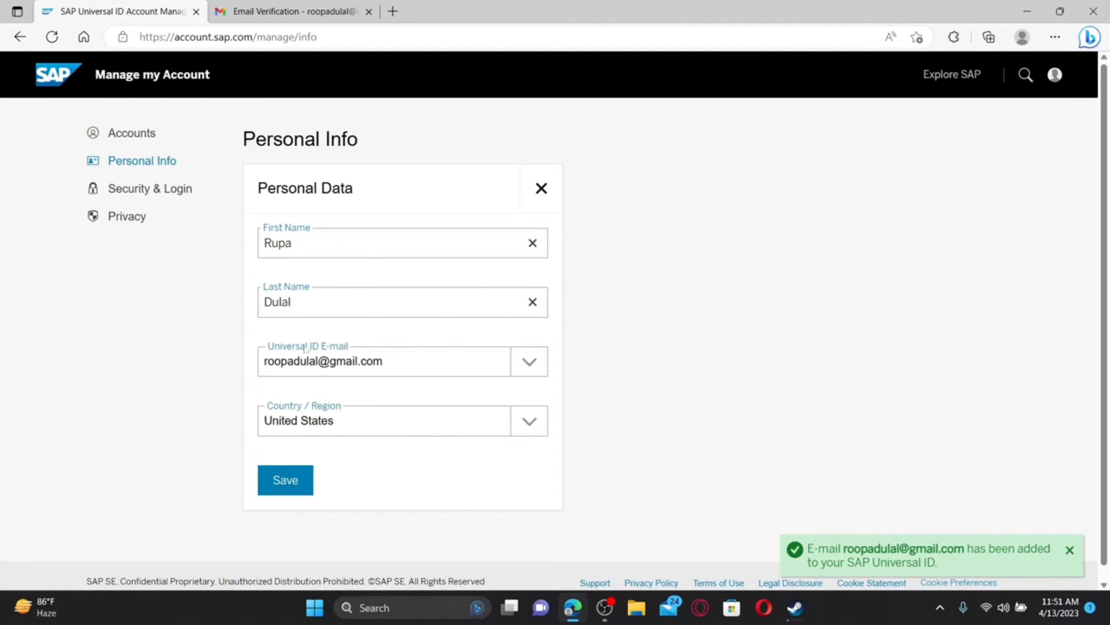
{"action": "left_click", "coordinate": [288, 485]}
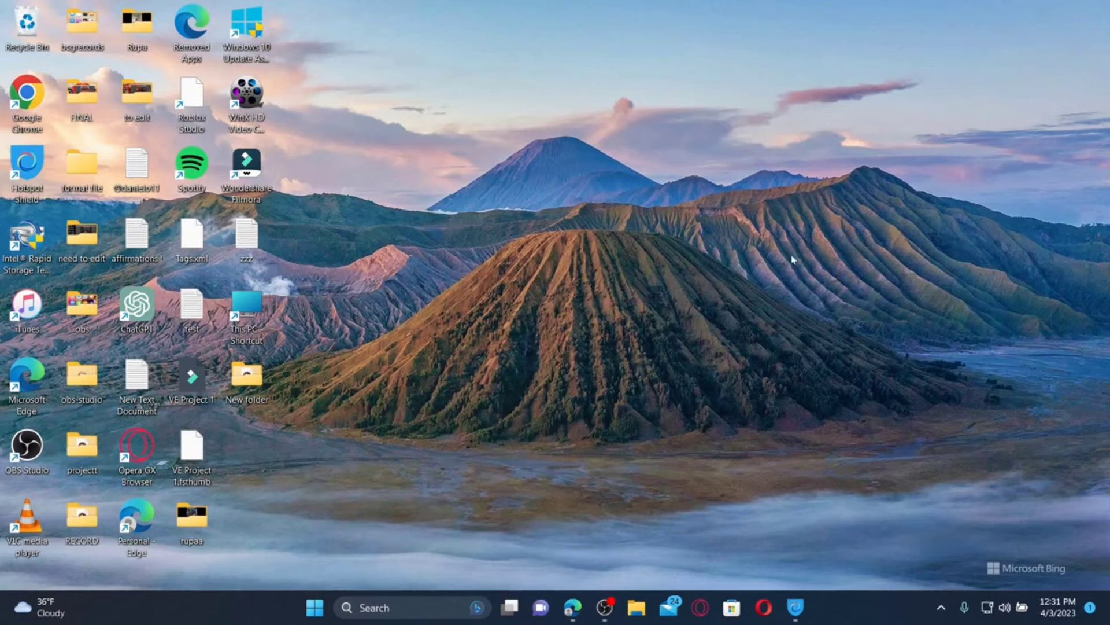
- Load the SAP homepage in Edge and open Manage my Account from the profile menu
{"action": "left_click", "coordinate": [572, 608]}
{"action": "key", "text": "ctrl+l"}
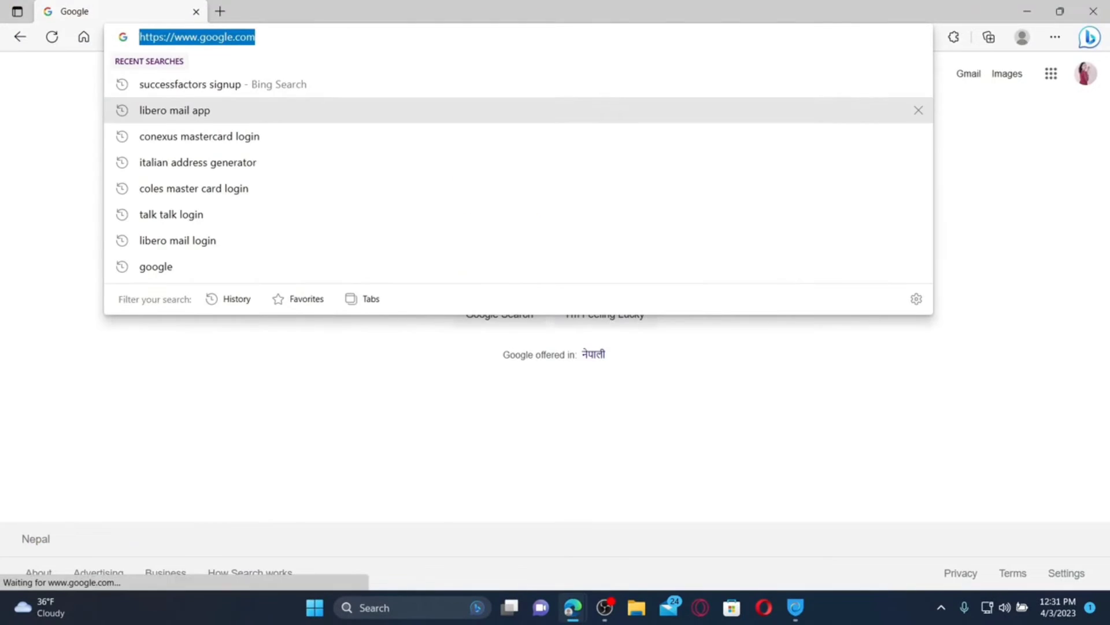
{"action": "type", "text": "www.sap.com"}
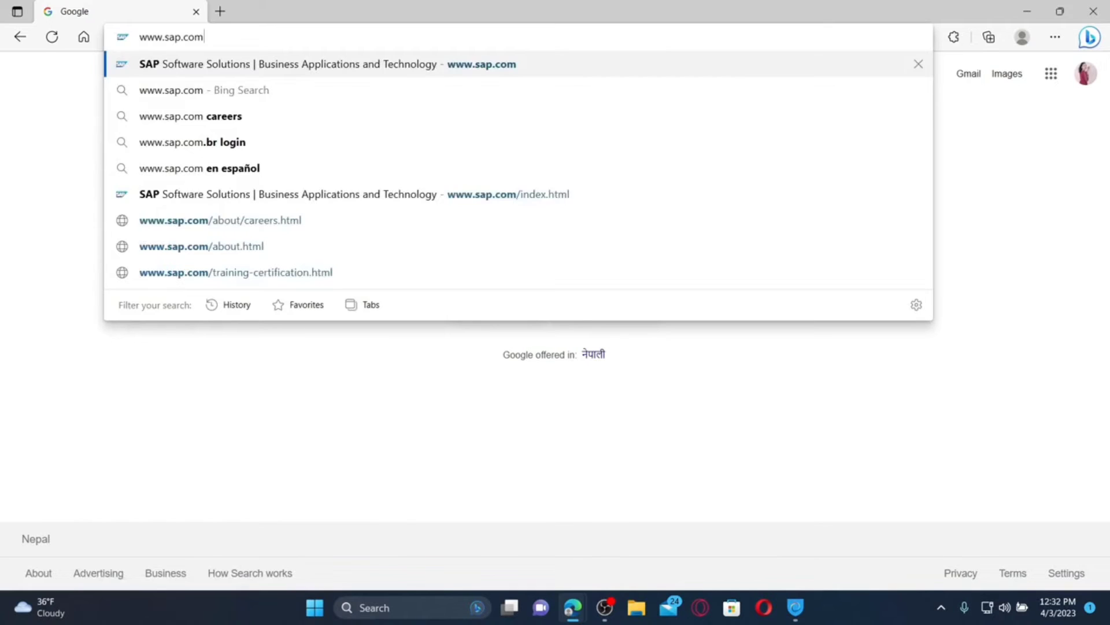
{"action": "key", "text": "Return"}
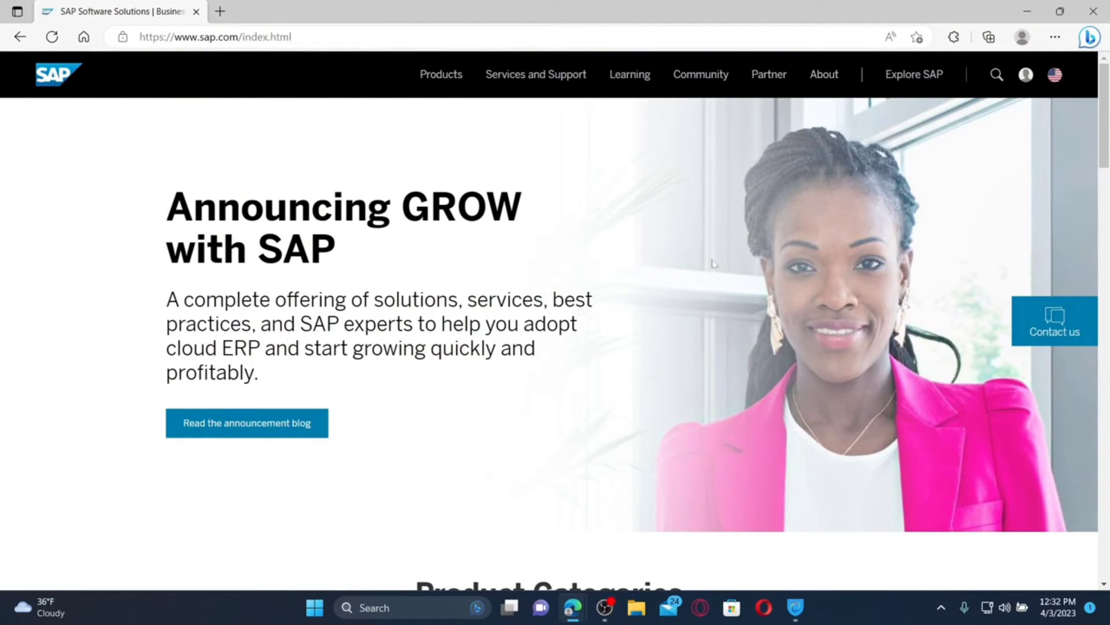
{"action": "left_click", "coordinate": [1026, 78]}
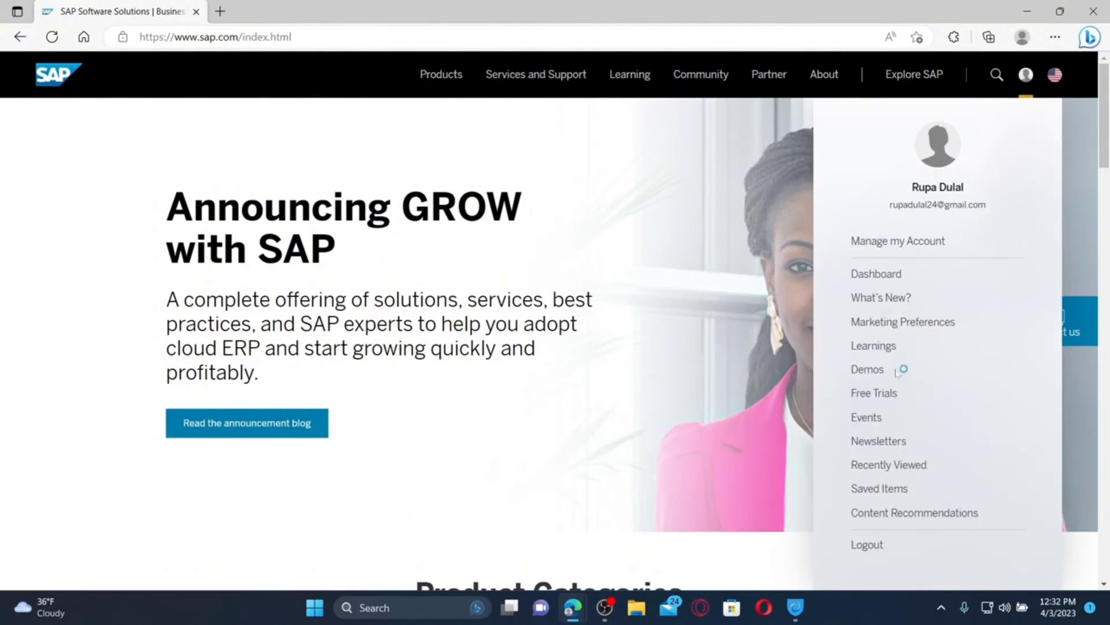
{"action": "left_click", "coordinate": [894, 264]}
{"action": "left_click", "coordinate": [894, 241]}
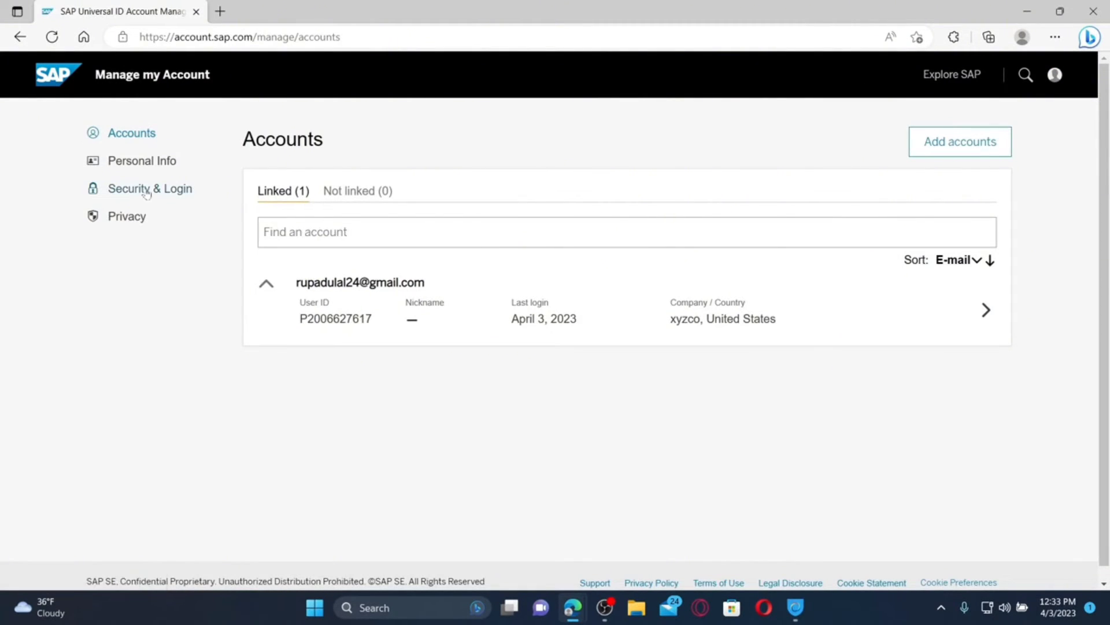
- Go to Security & Login and start editing the Login Settings password
{"action": "left_click", "coordinate": [146, 191]}
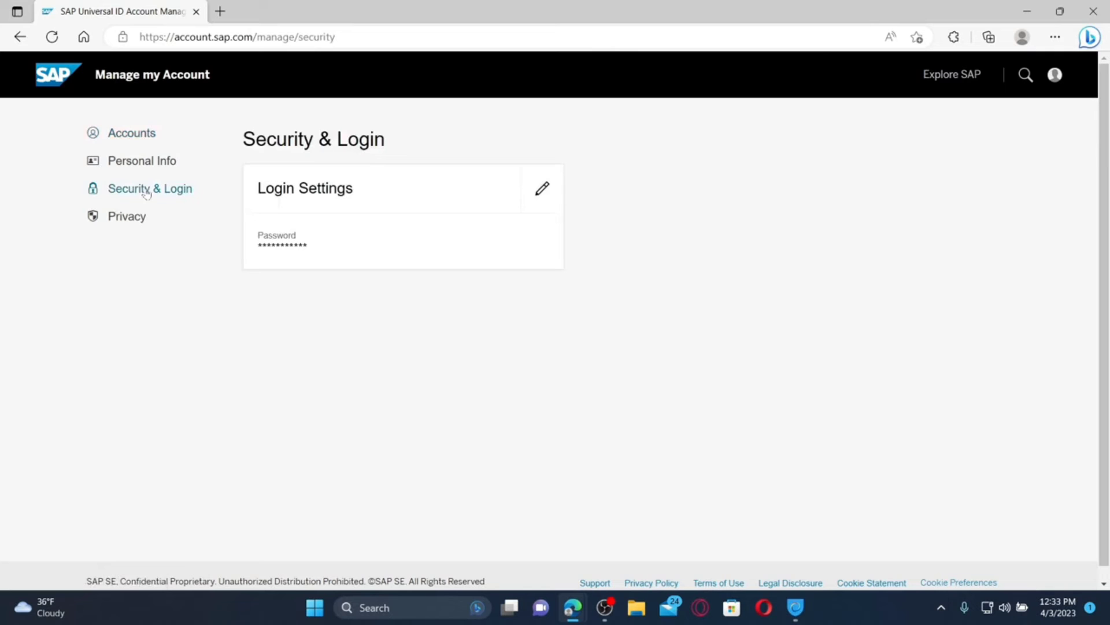
{"action": "left_click", "coordinate": [538, 195]}
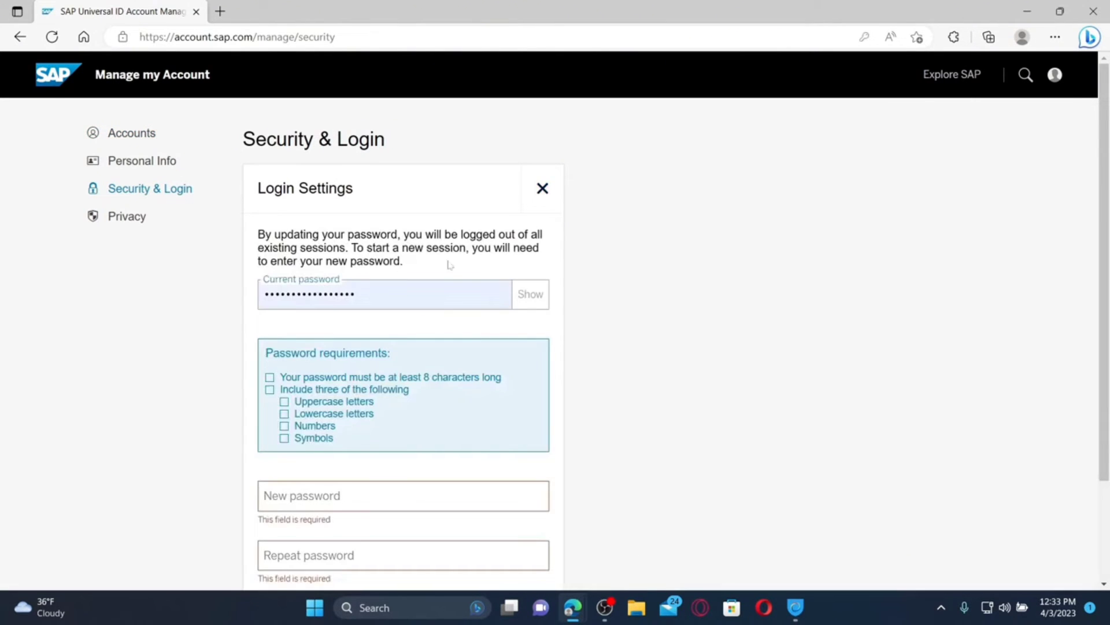
{"action": "scroll", "coordinate": [450, 264], "scroll_direction": "down", "scroll_amount": 2}
{"action": "left_click", "coordinate": [356, 186]}
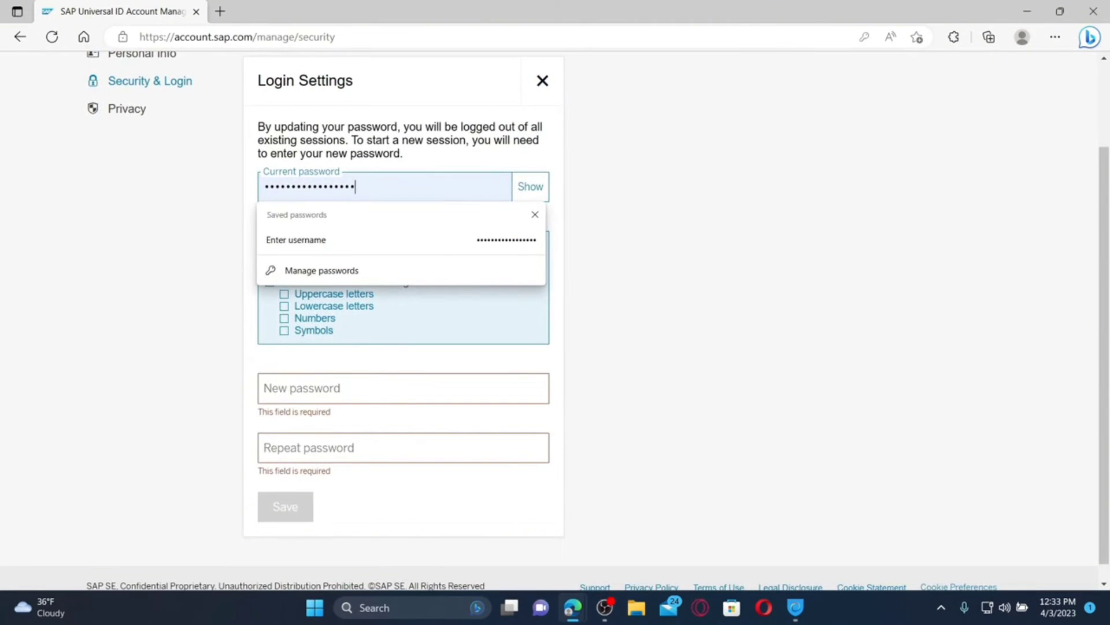
{"action": "left_click", "coordinate": [580, 165]}
- Enter the new password in both fields and save the change
{"action": "scroll", "coordinate": [368, 334], "scroll_direction": "down", "scroll_amount": 1}
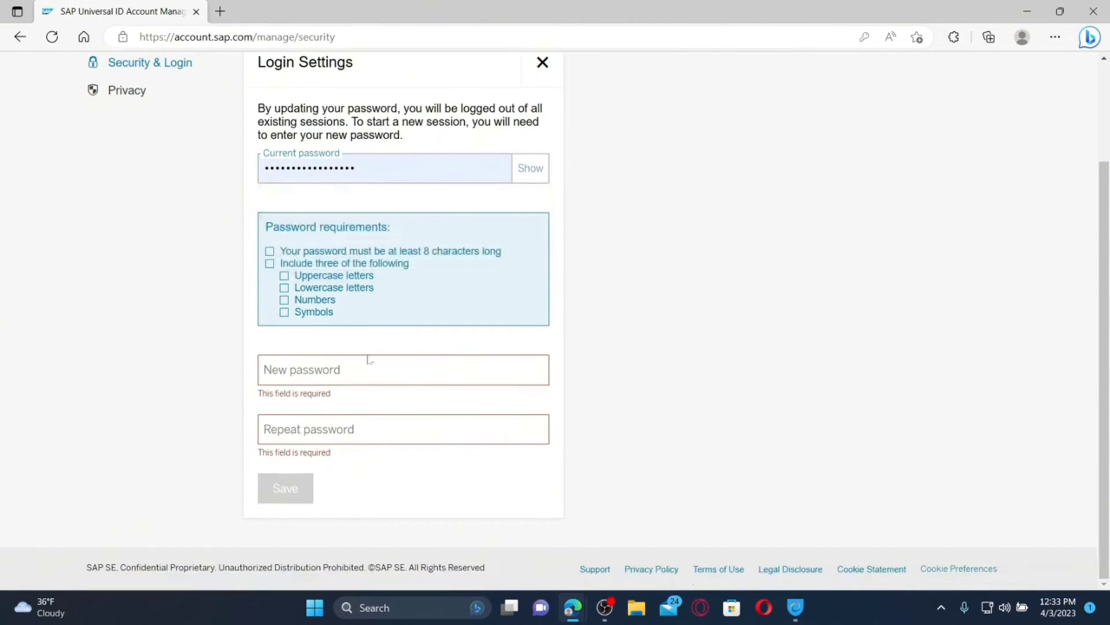
{"action": "left_click", "coordinate": [369, 359]}
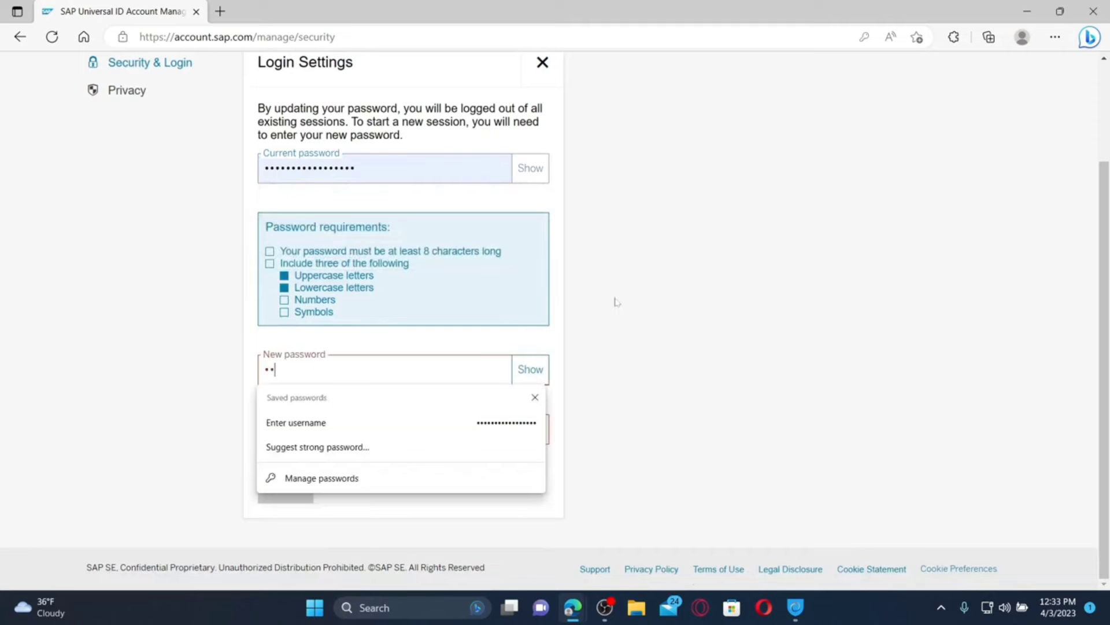
{"action": "key", "text": "Tab"}
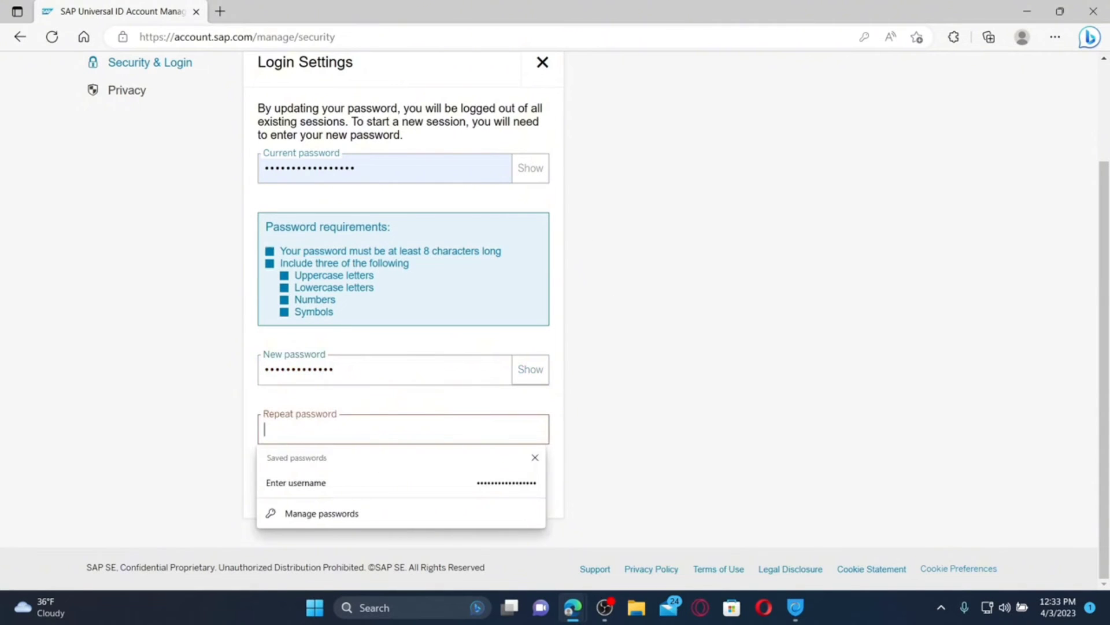
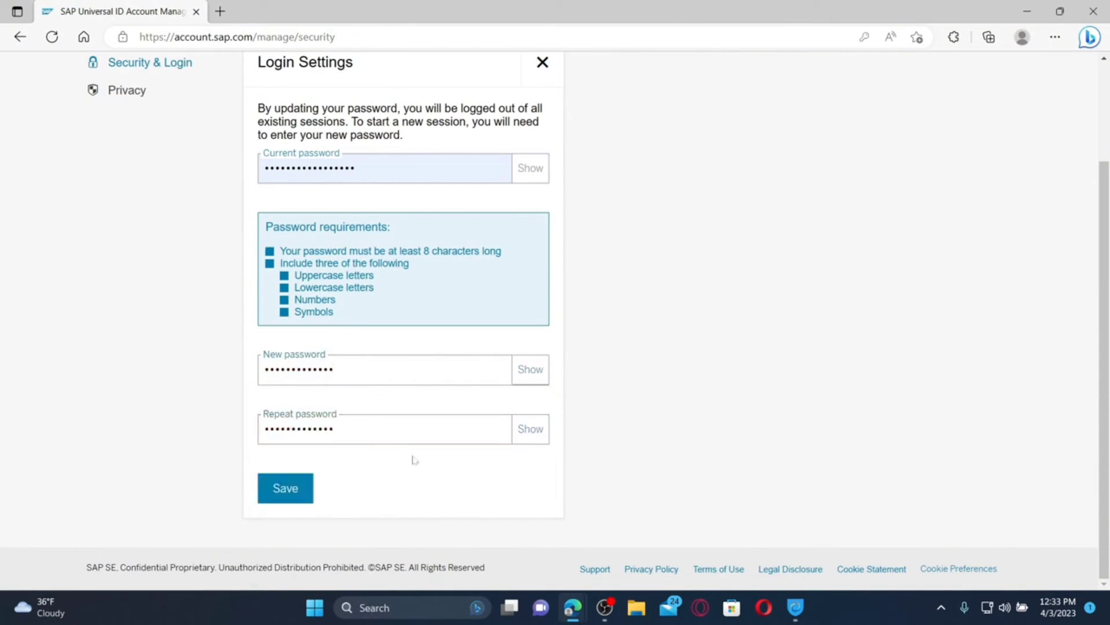
{"action": "left_click", "coordinate": [285, 487]}
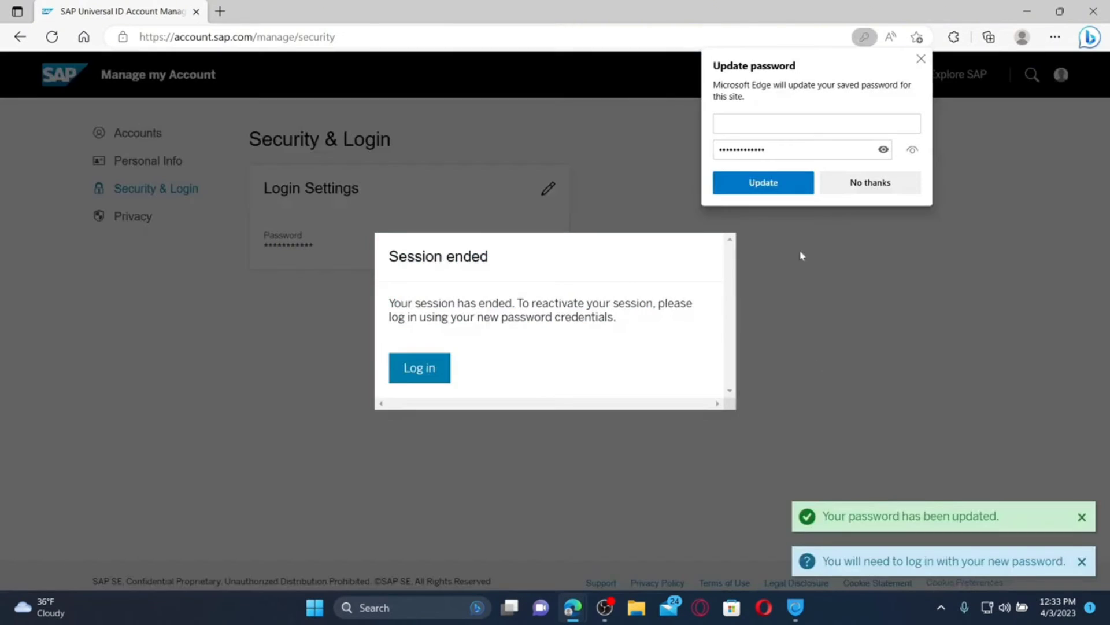
- Dismiss Edge's update-password prompt and sign back in with the e-mail and new password
{"action": "left_click", "coordinate": [800, 231]}
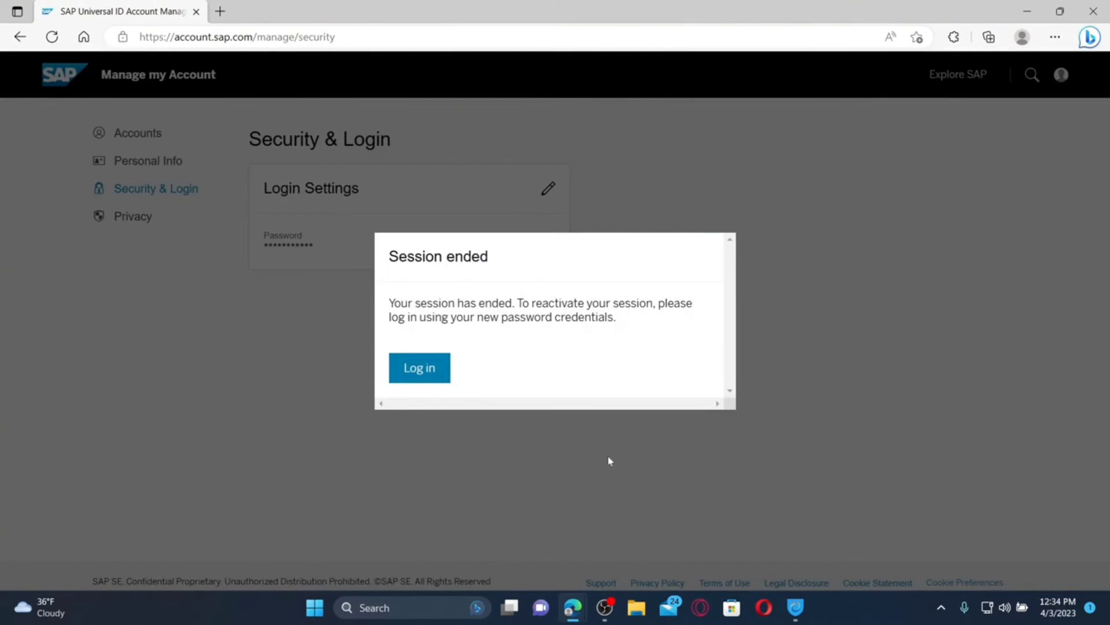
{"action": "left_click", "coordinate": [420, 371]}
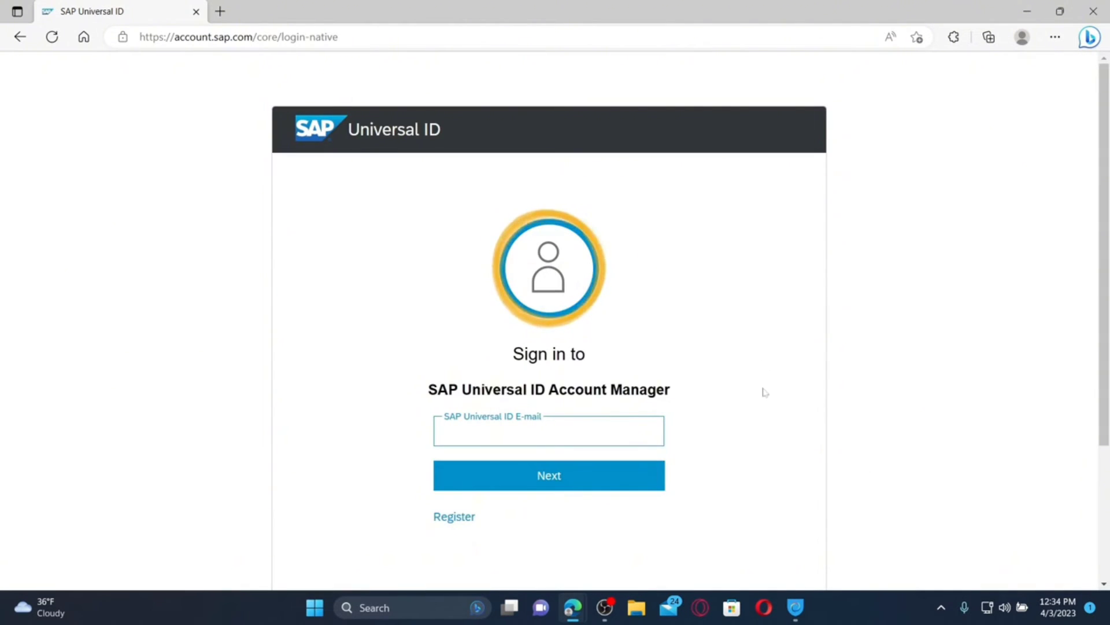
{"action": "scroll", "coordinate": [763, 389], "scroll_direction": "down", "scroll_amount": 3}
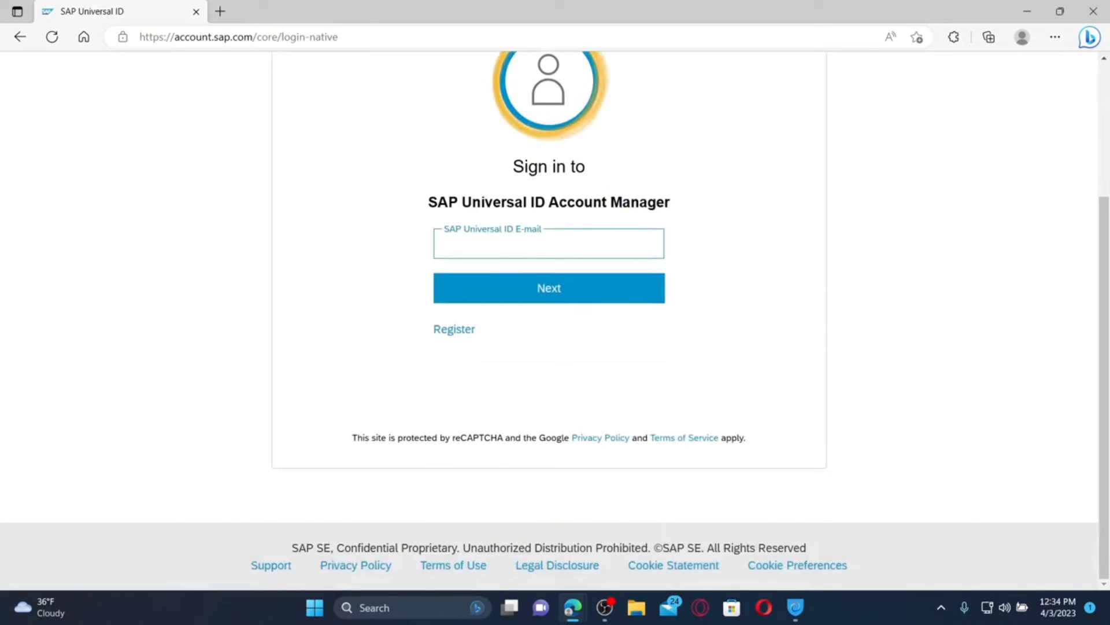
{"action": "key", "text": "ctrl+v"}
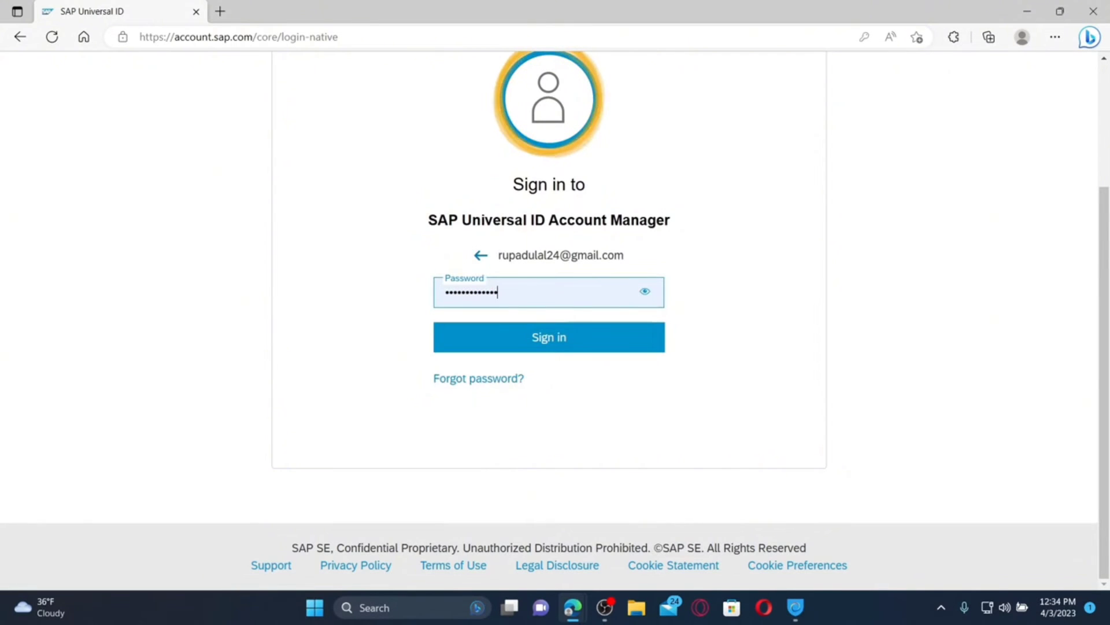
{"action": "left_click", "coordinate": [560, 340]}
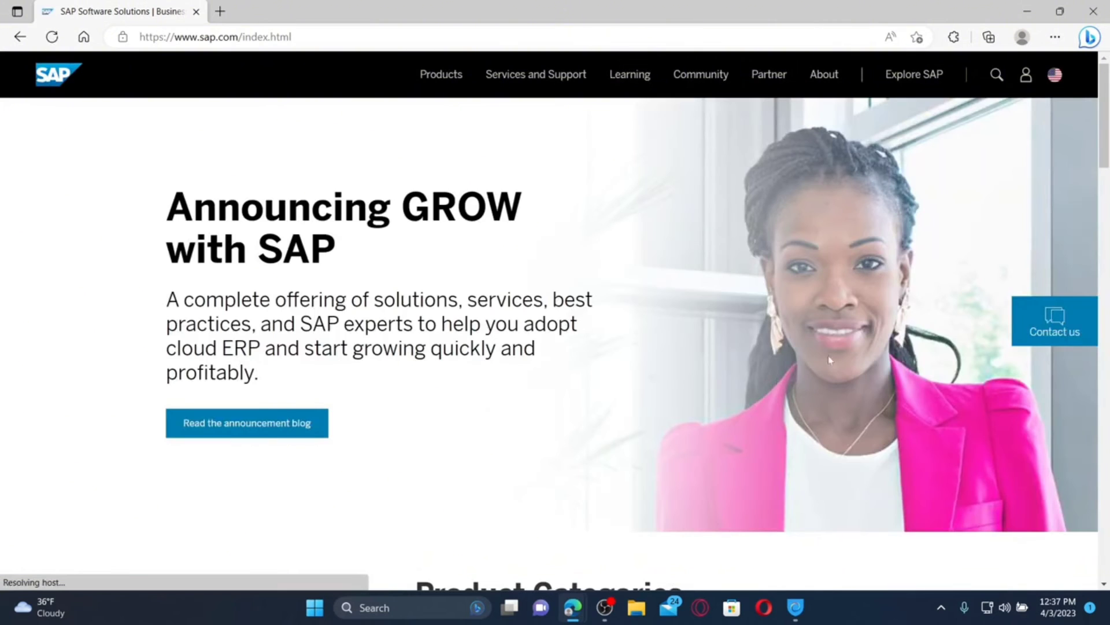
- Log out of SAP.com from the account icon dropdown
{"action": "left_click", "coordinate": [1027, 78]}
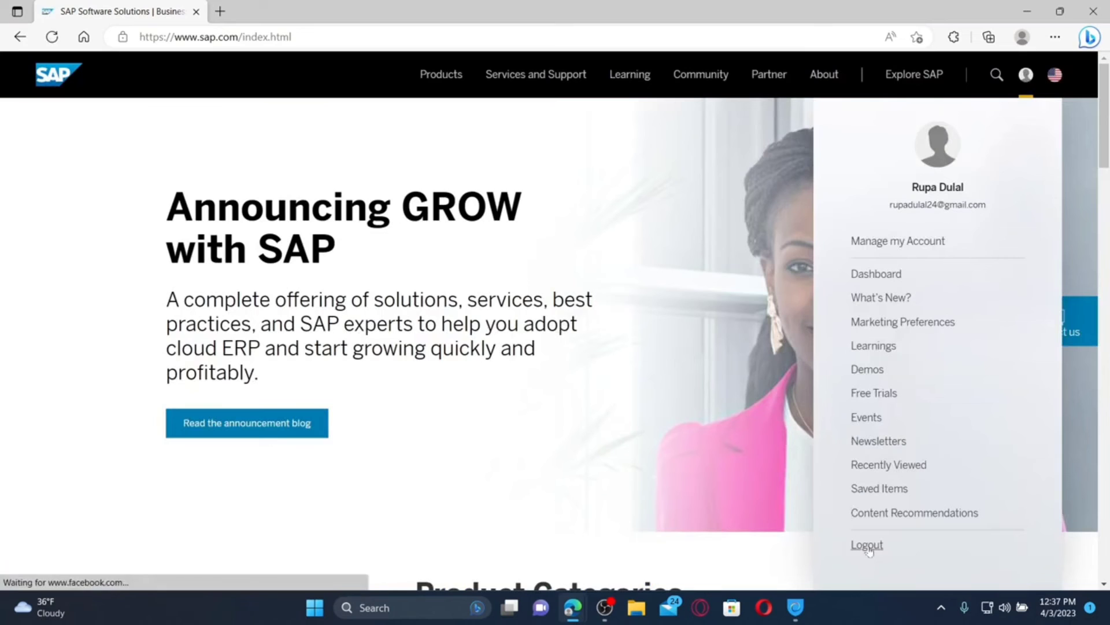
{"action": "left_click", "coordinate": [868, 545]}
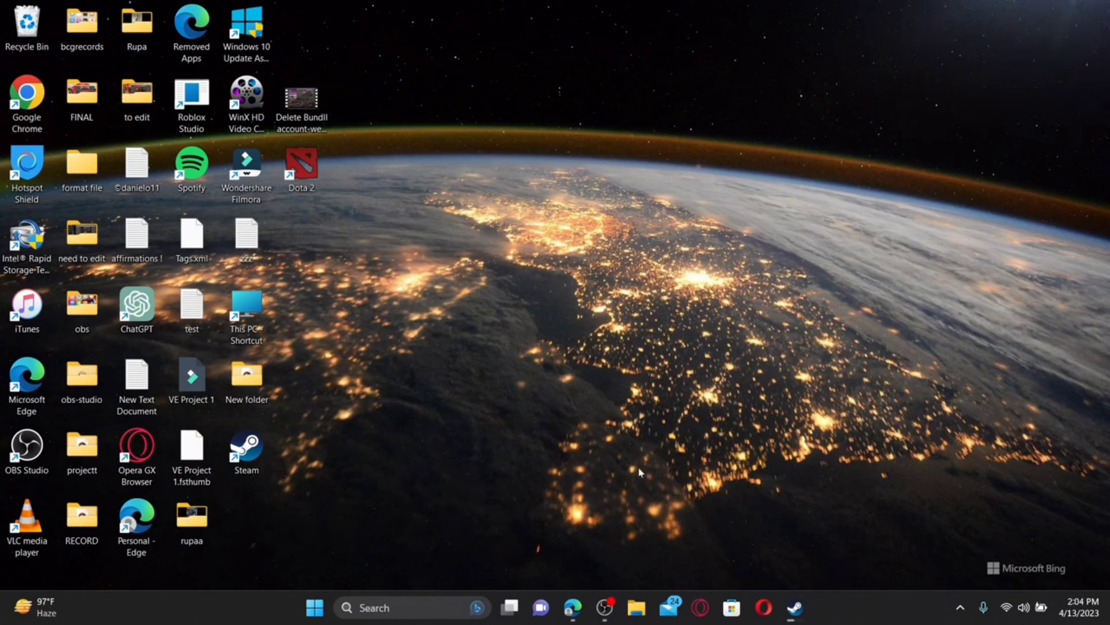
{"action": "mouse_move", "coordinate": [573, 607]}
{"action": "left_click", "coordinate": [496, 538]}
{"action": "type", "text": "www"}
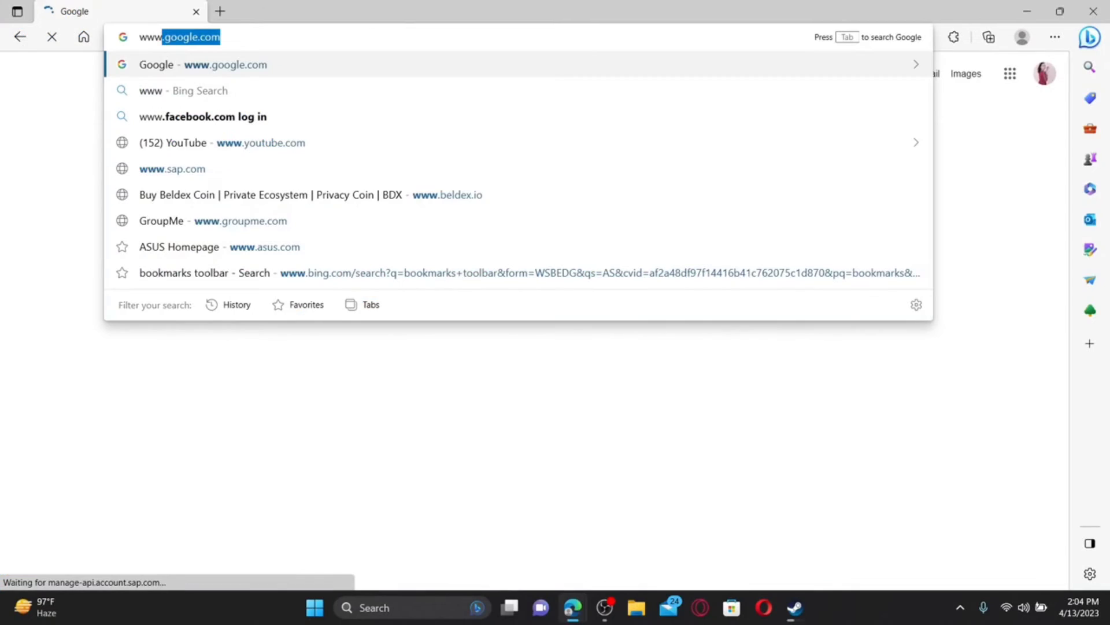
{"action": "type", "text": "."}
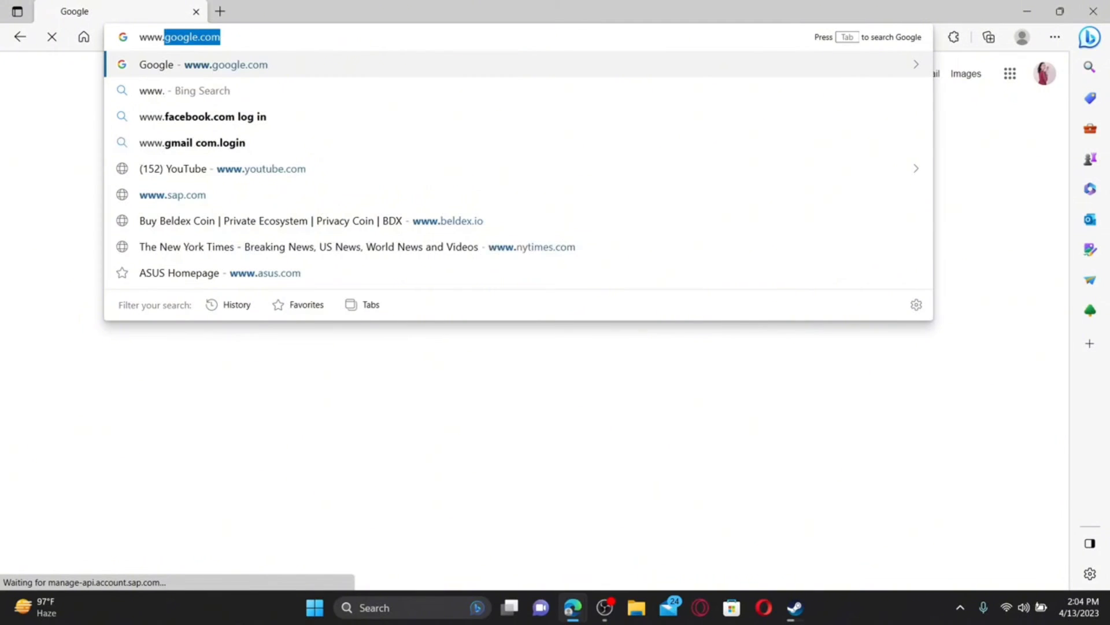
{"action": "type", "text": "sap.com"}
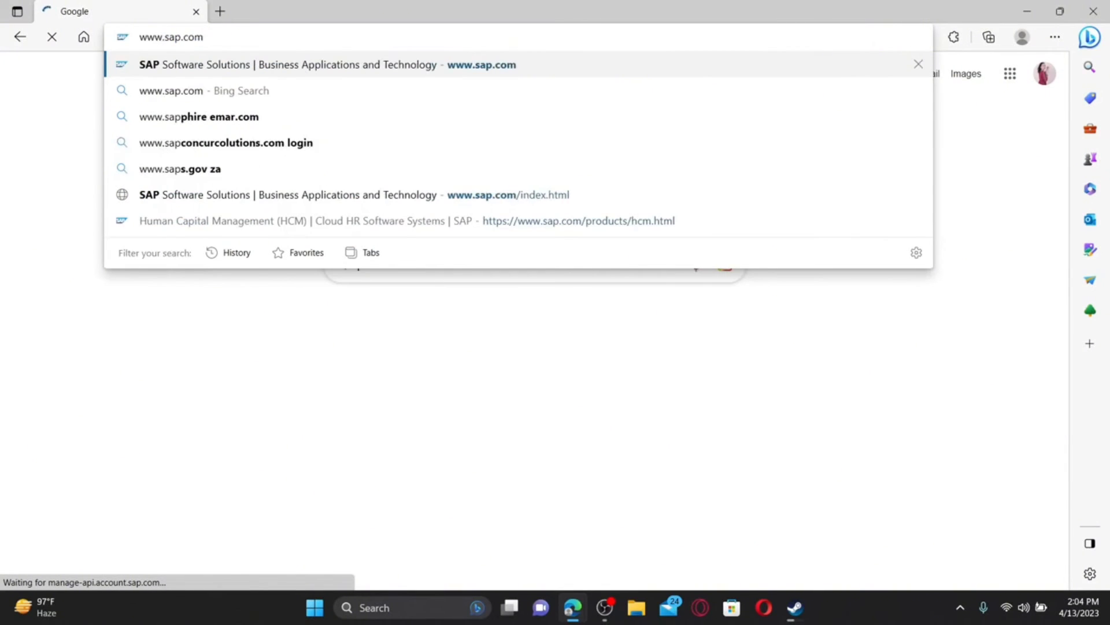
{"action": "key", "text": "Return"}
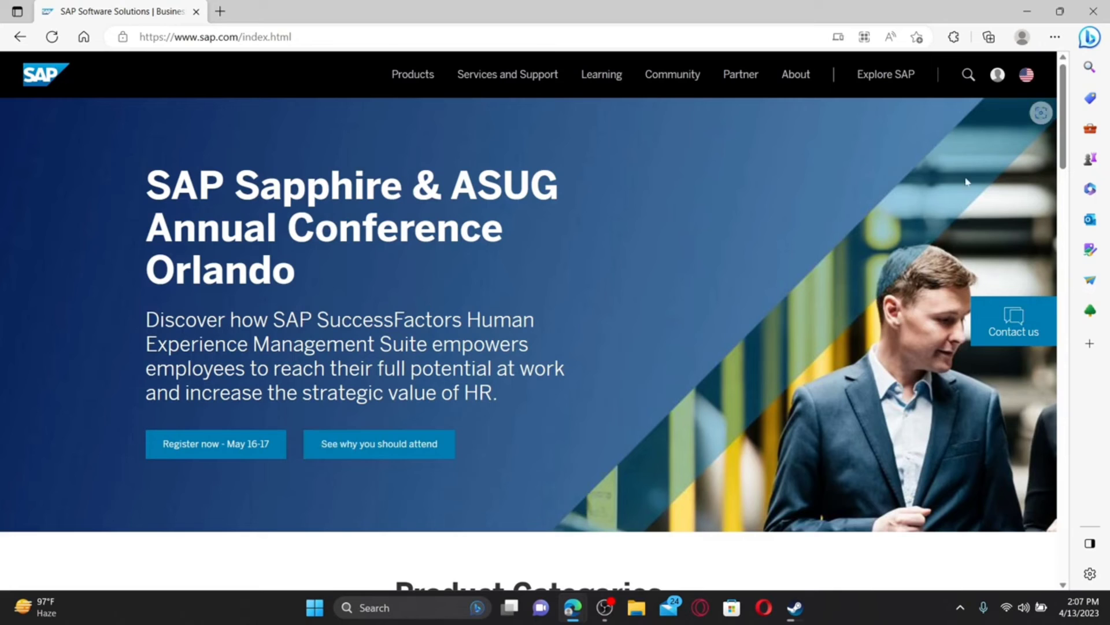
{"action": "left_click", "coordinate": [999, 77]}
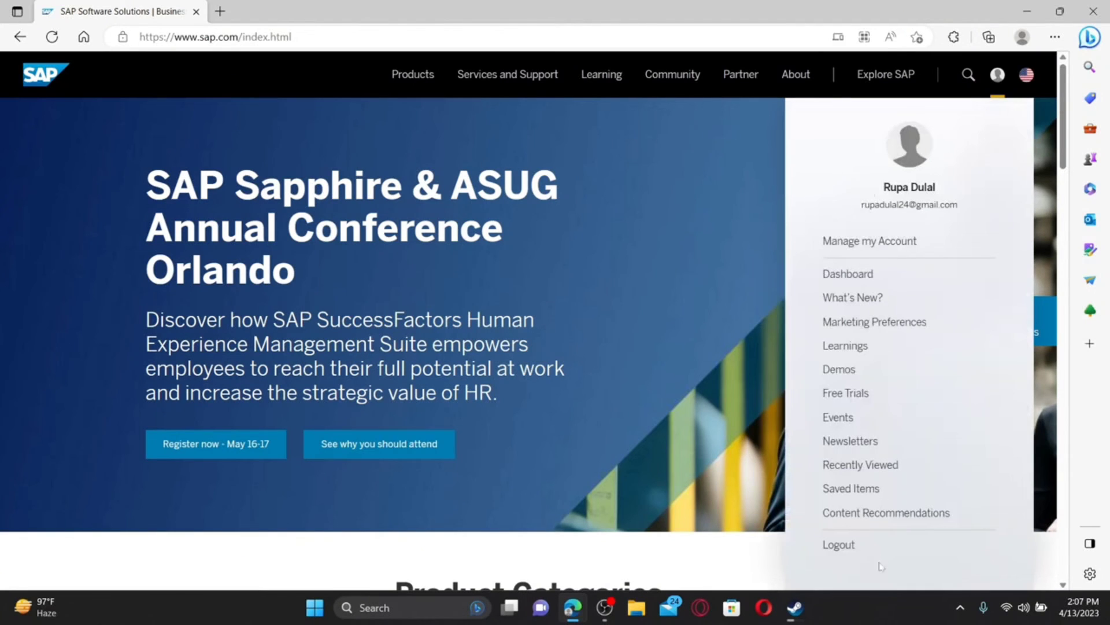
{"action": "left_click", "coordinate": [870, 243]}
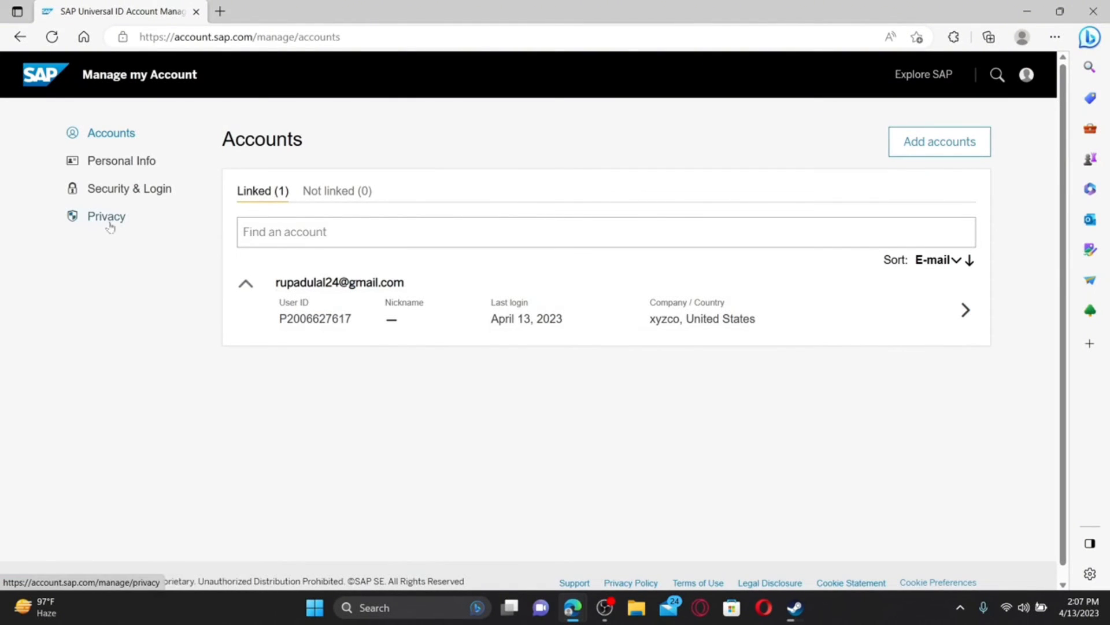
- In the Privacy settings, request a data export and then request account deletion
{"action": "left_click", "coordinate": [111, 218]}
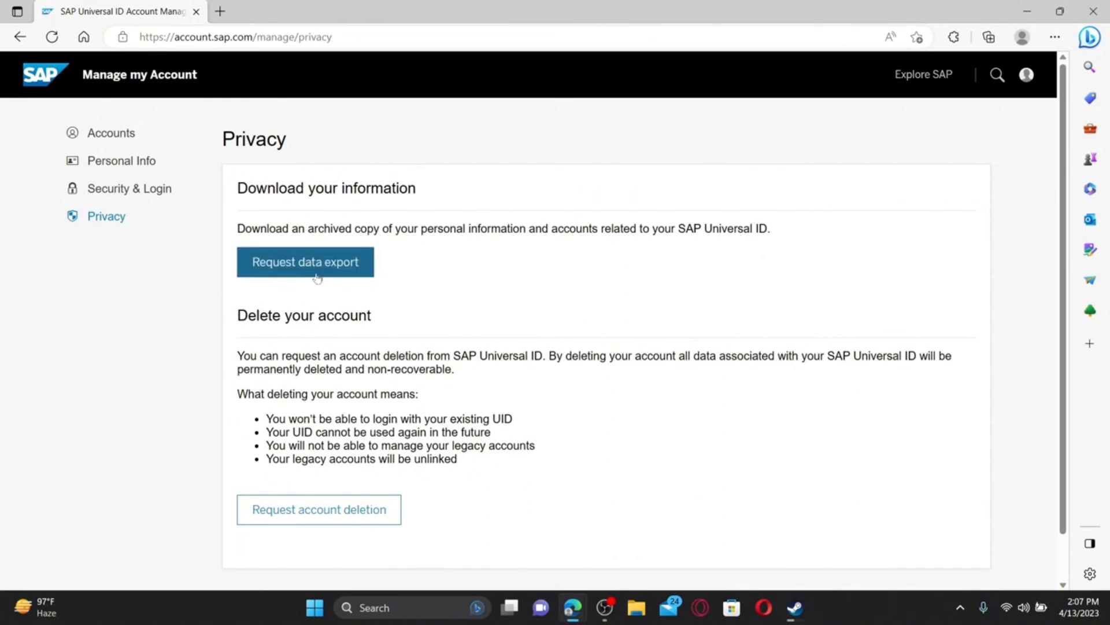
{"action": "left_click", "coordinate": [292, 265]}
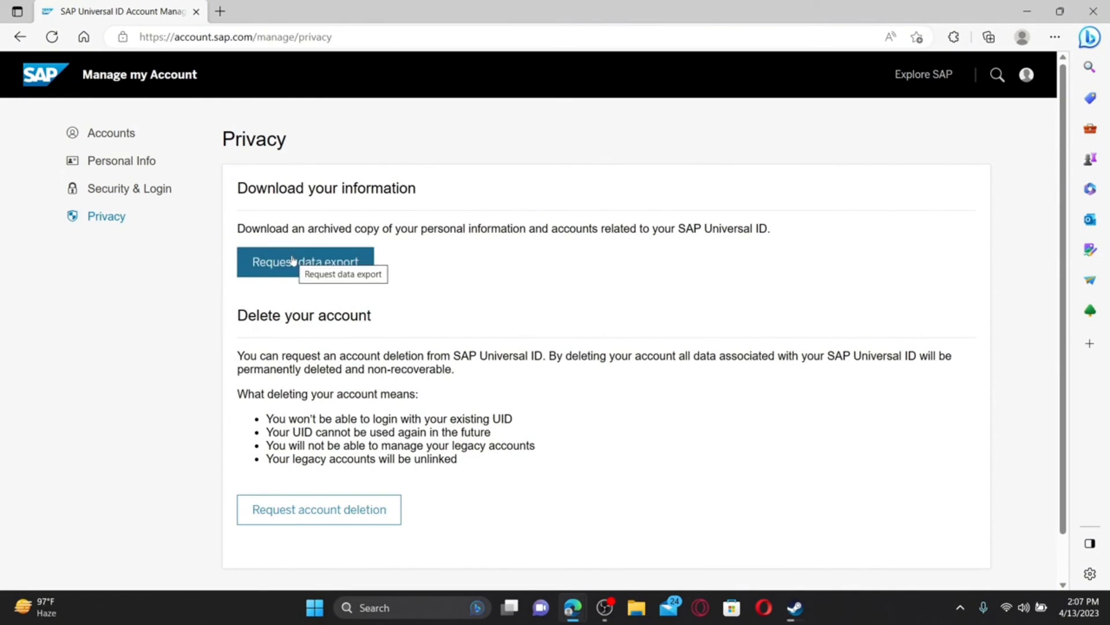
{"action": "scroll", "coordinate": [590, 416], "scroll_direction": "down", "scroll_amount": 2}
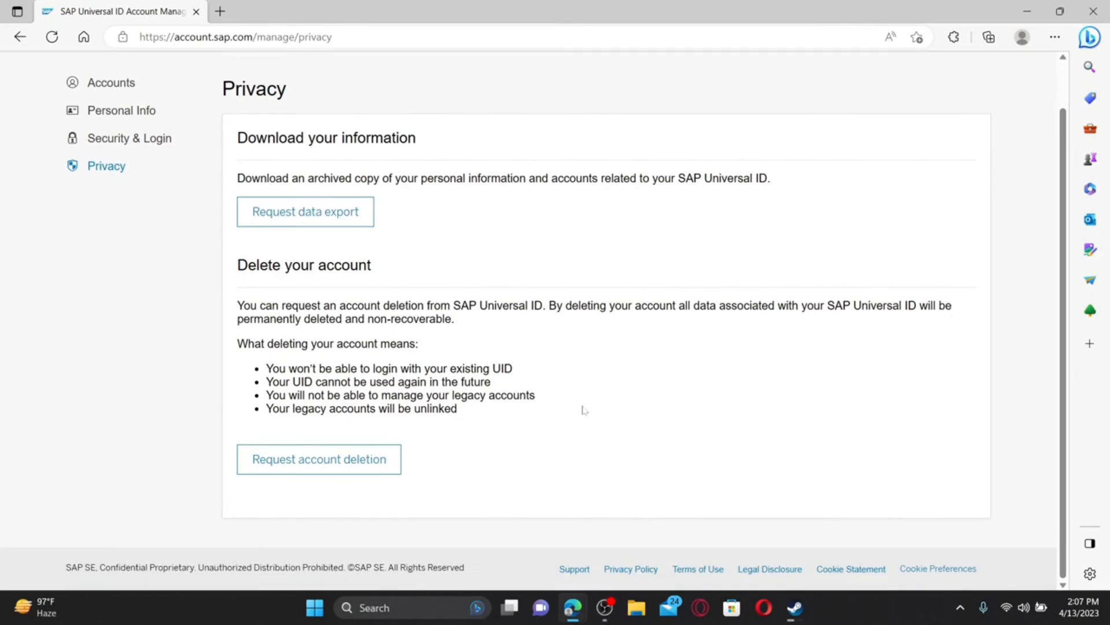
{"action": "left_click", "coordinate": [315, 467]}
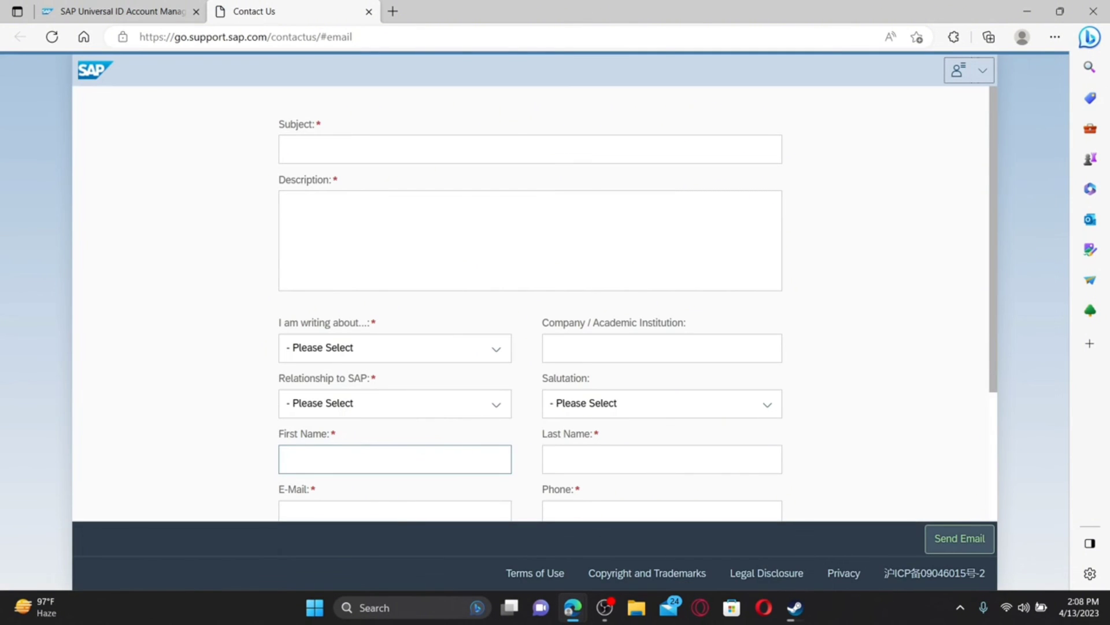
- Enter the subject 'Delete my account' and choose Other as the request topic
{"action": "left_click", "coordinate": [346, 149]}
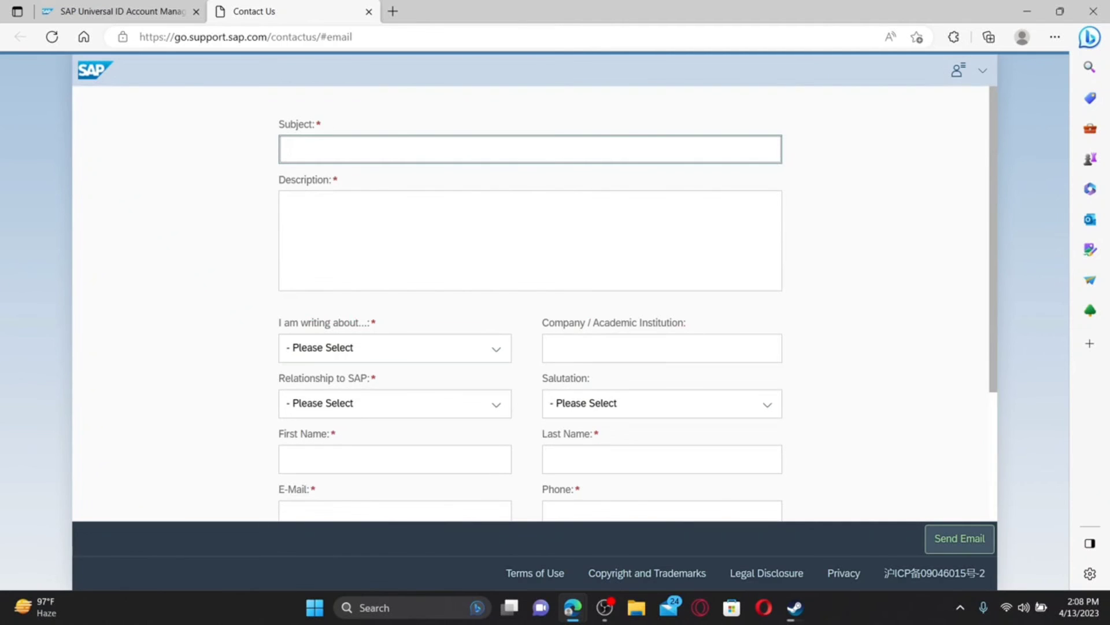
{"action": "type", "text": "Delete"}
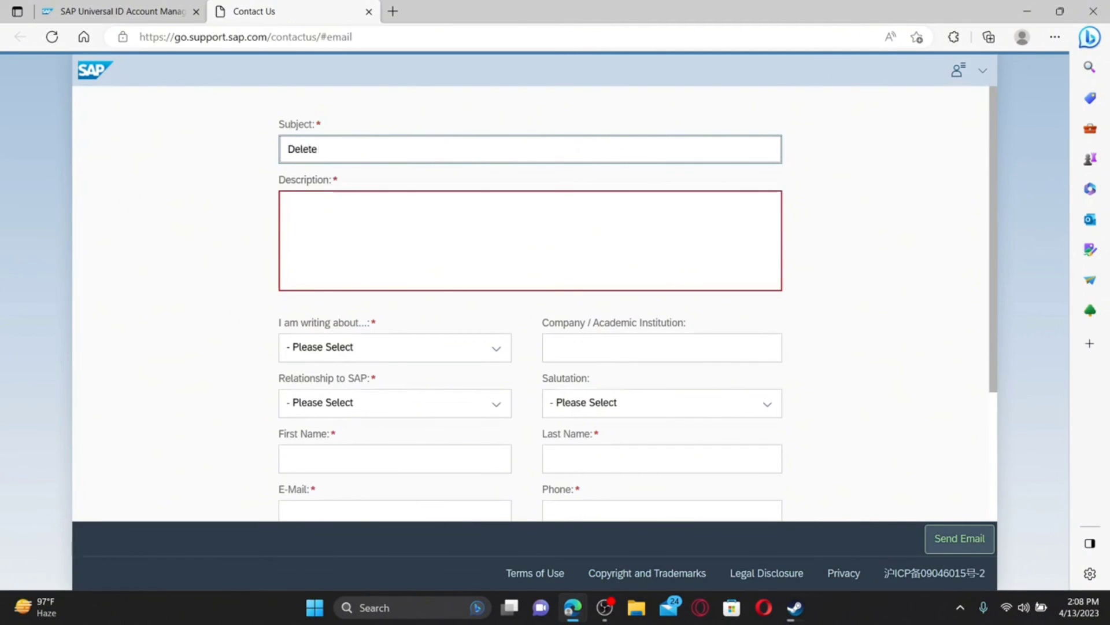
{"action": "type", "text": " my account"}
{"action": "key", "text": "Tab"}
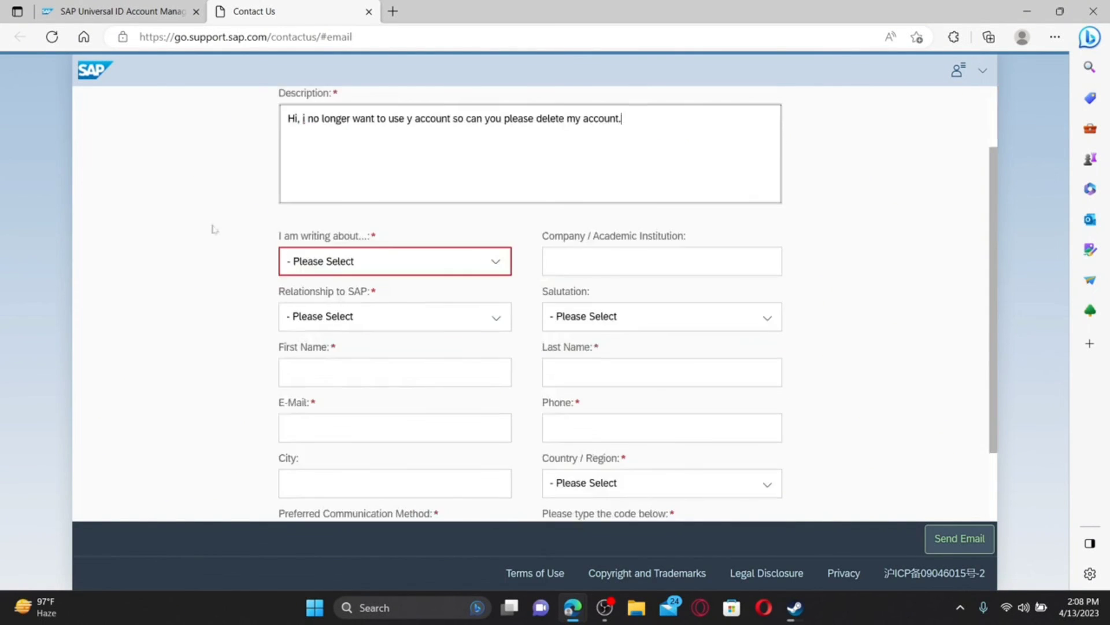
{"action": "scroll", "coordinate": [261, 232], "scroll_direction": "down", "scroll_amount": 3}
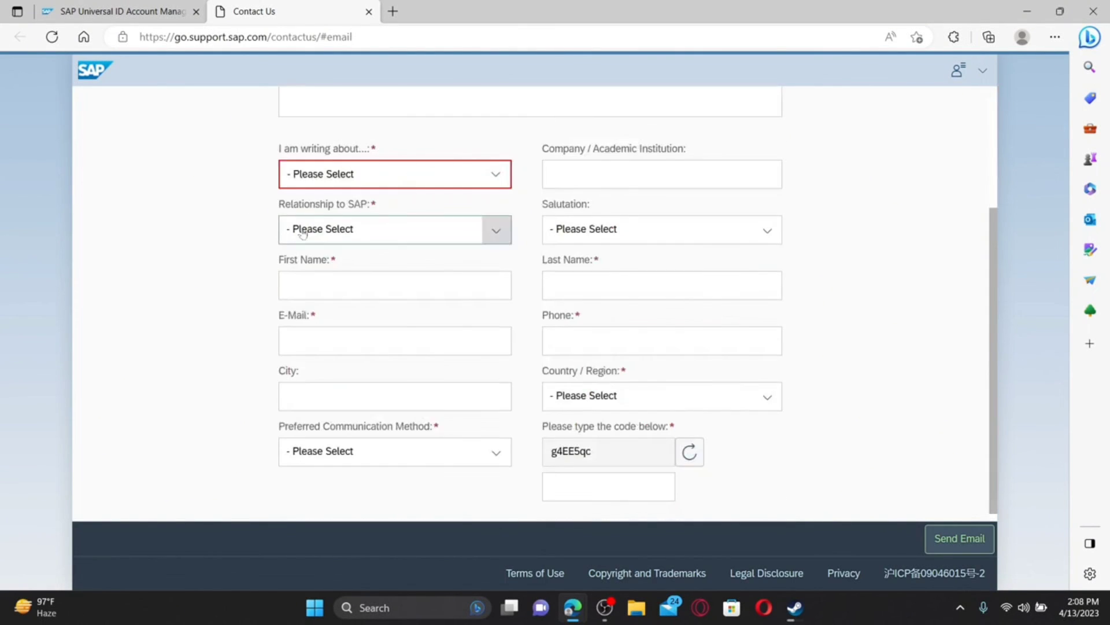
{"action": "left_click", "coordinate": [495, 176]}
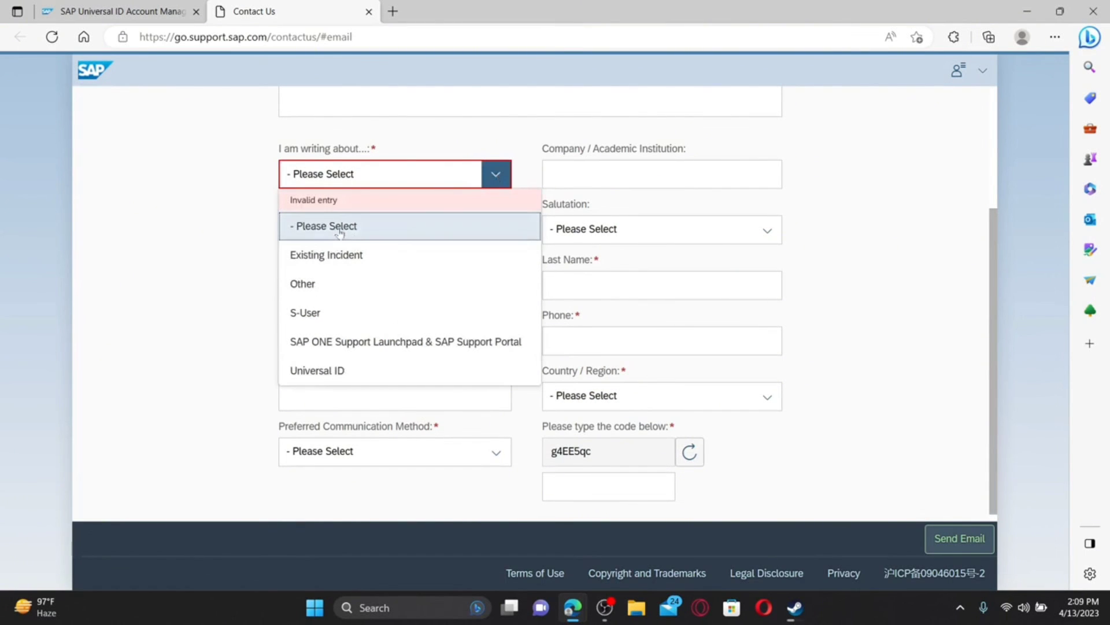
{"action": "left_click", "coordinate": [301, 283]}
- Enter company xyz.co, relationship to SAP Consultant, and salutation Mr
{"action": "key", "text": "Tab"}
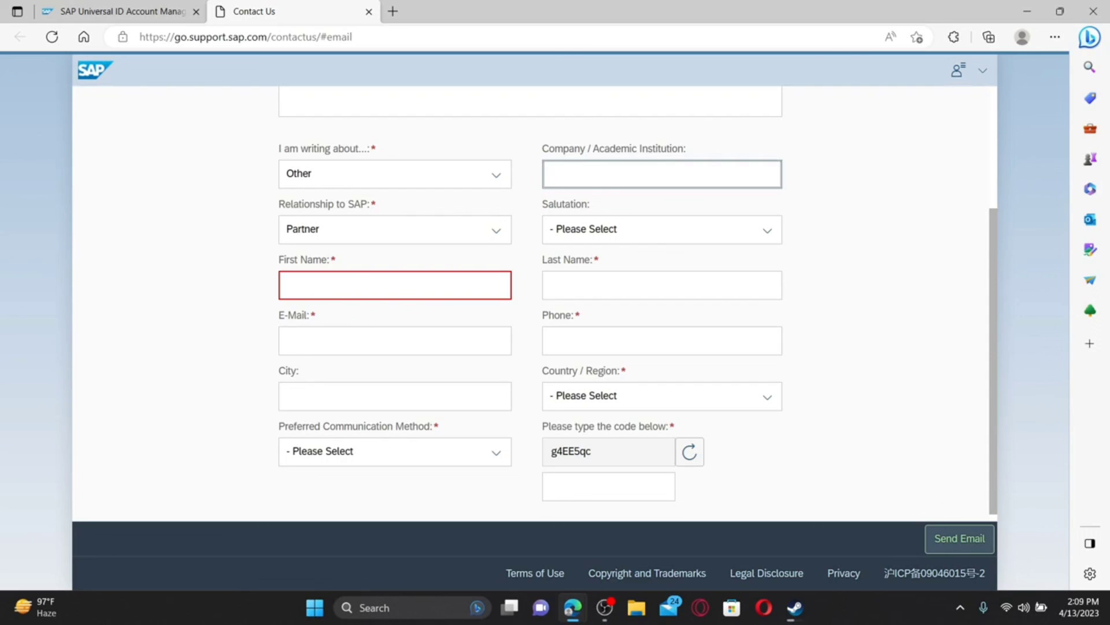
{"action": "type", "text": "xyz.co"}
{"action": "left_click", "coordinate": [492, 231]}
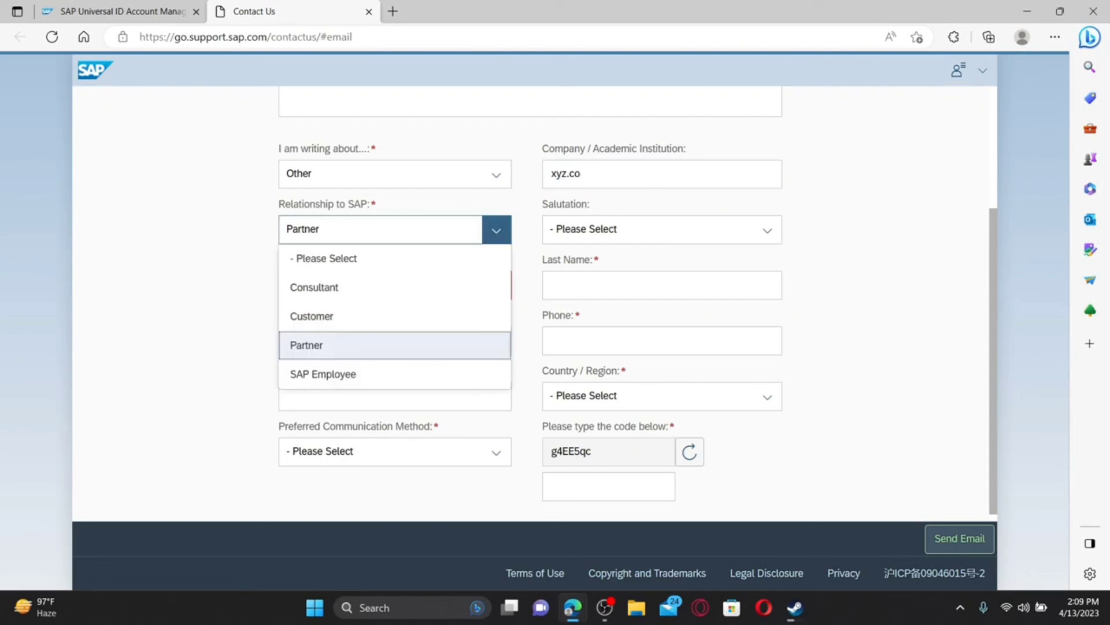
{"action": "left_click", "coordinate": [314, 286]}
{"action": "left_click", "coordinate": [662, 229]}
{"action": "left_click", "coordinate": [556, 287]}
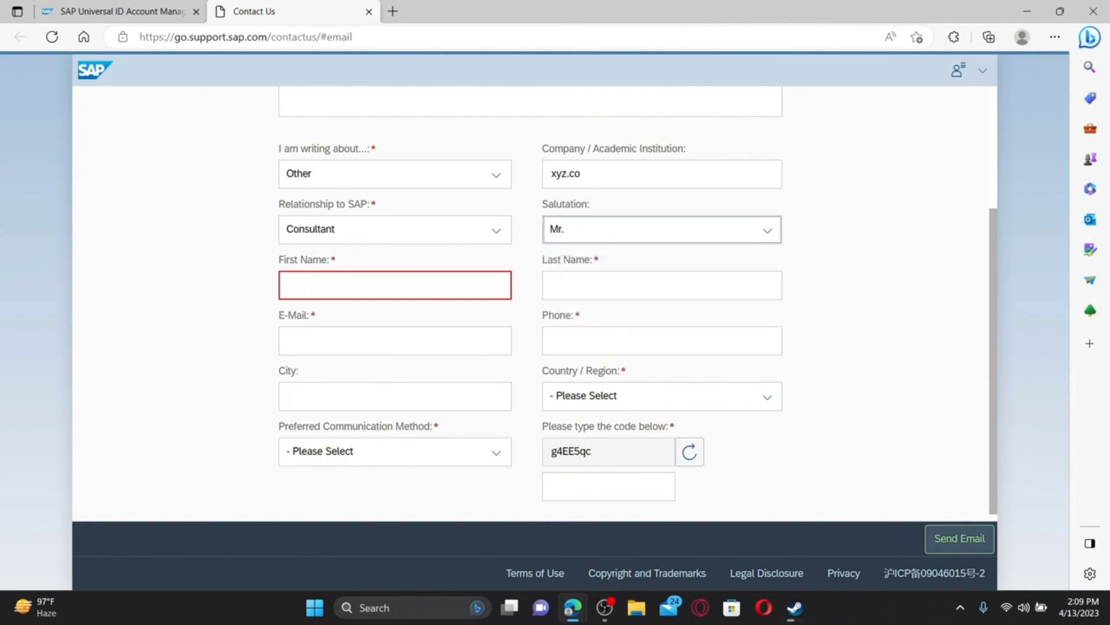
- Fill in the contact's first and last name, e-mail and phone number, and fix the city field
{"action": "key", "text": "Tab"}
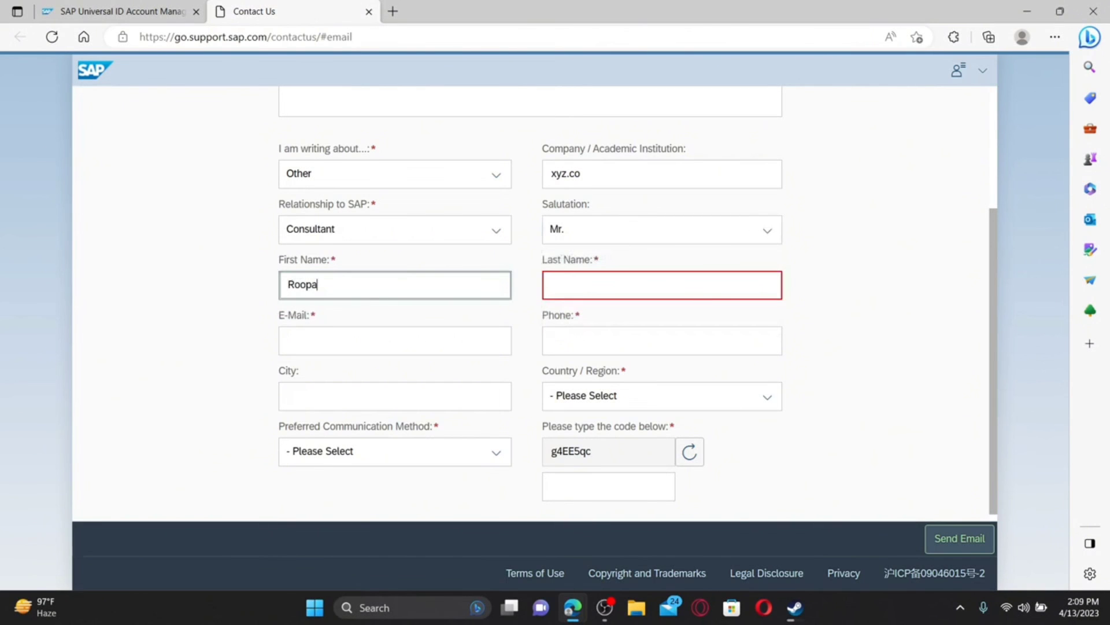
{"action": "key", "text": "Tab"}
{"action": "key", "text": "Tab"}
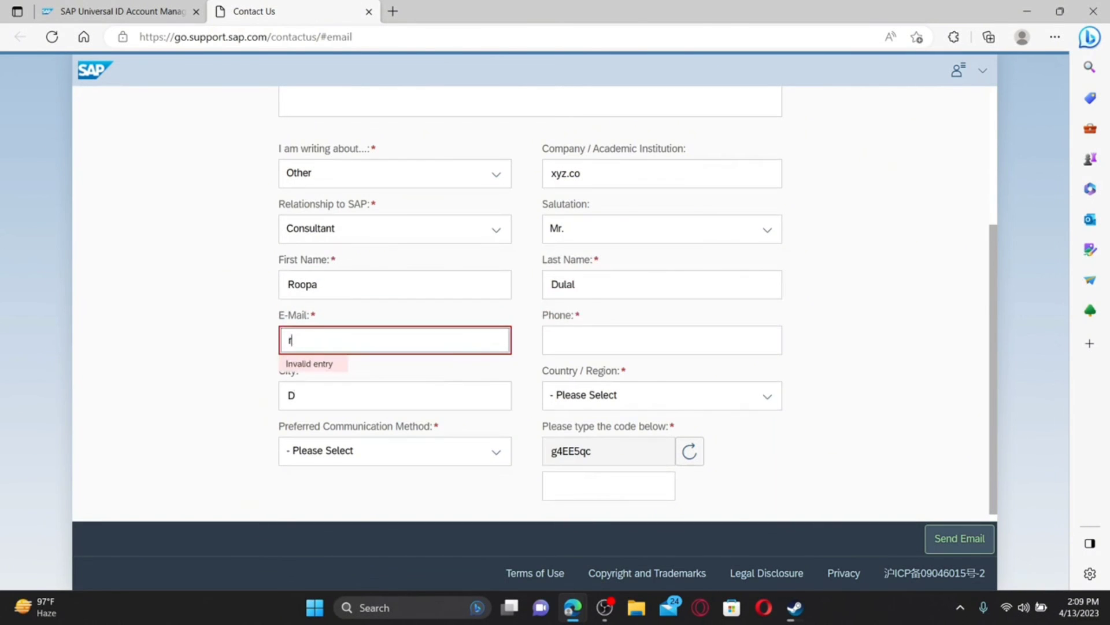
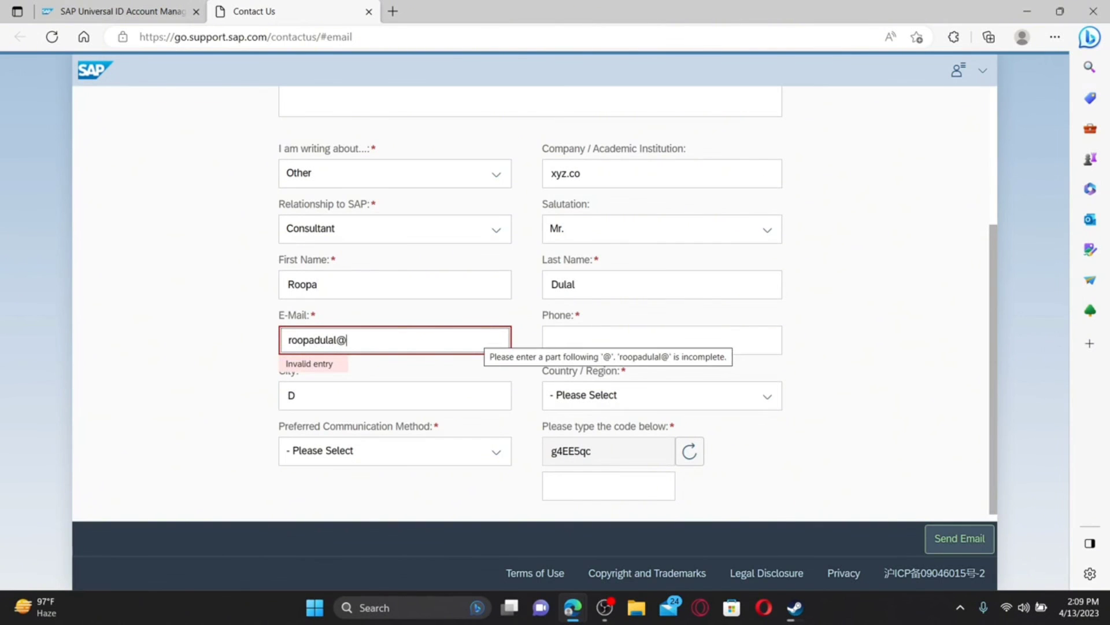
{"action": "key", "text": "Tab"}
{"action": "key", "text": "Tab"}
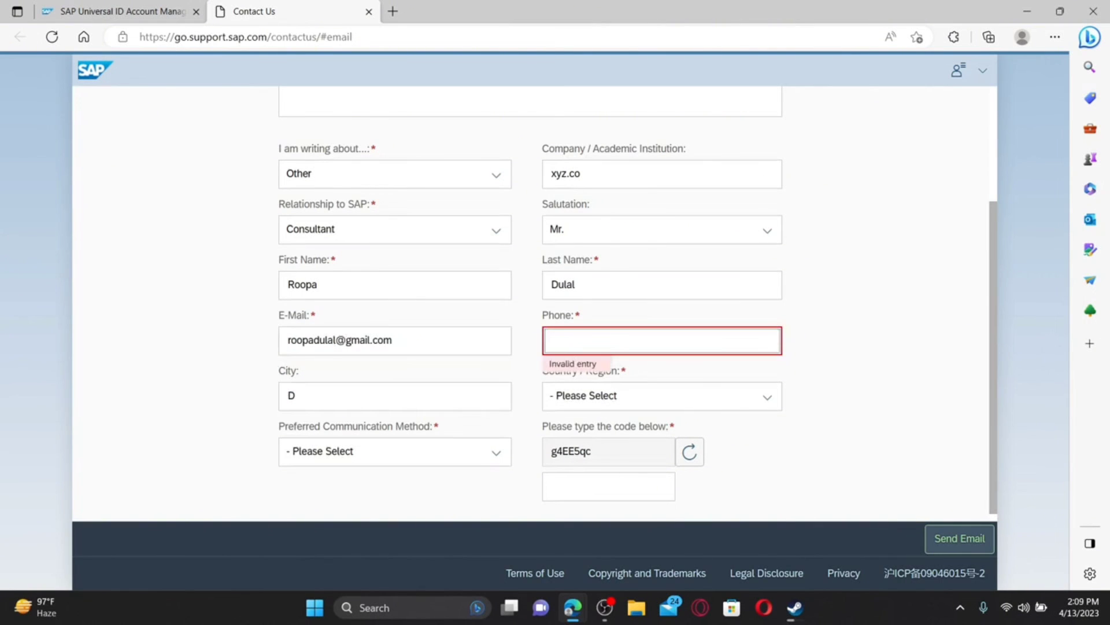
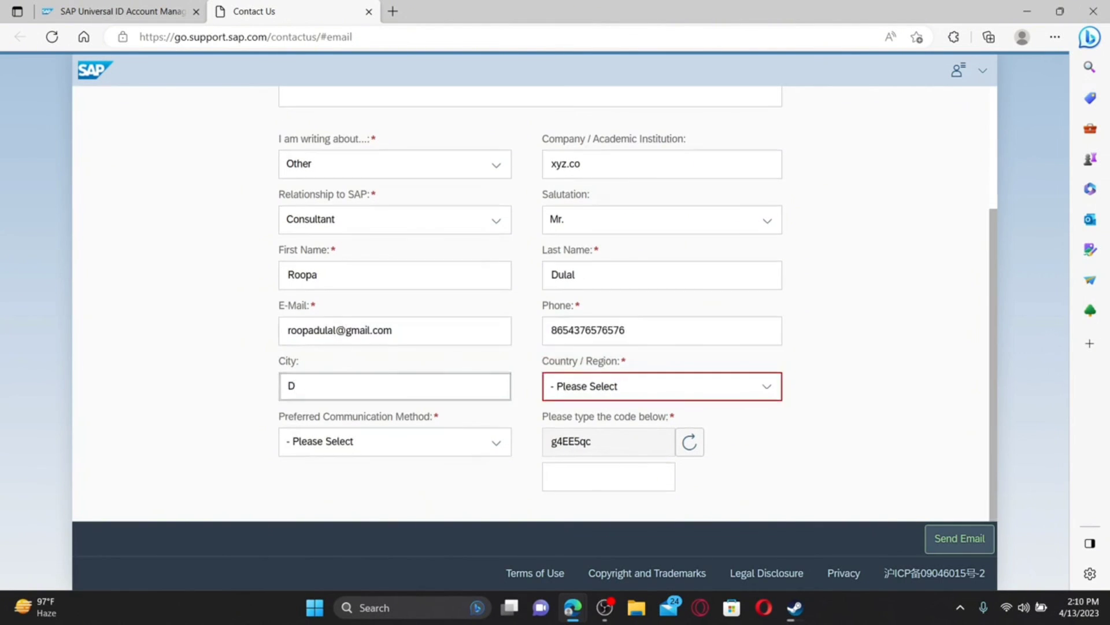
{"action": "left_click", "coordinate": [300, 396]}
{"action": "key", "text": "BackSpace"}
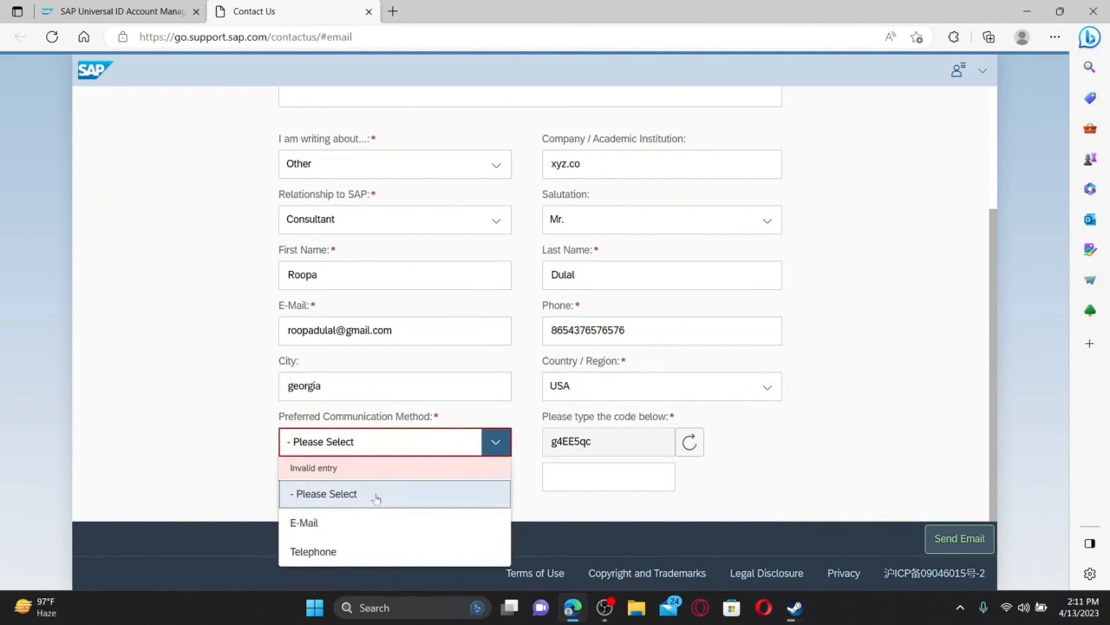
- Set the preferred contact method to E-Mail and enter the shown security code
{"action": "left_click", "coordinate": [337, 529]}
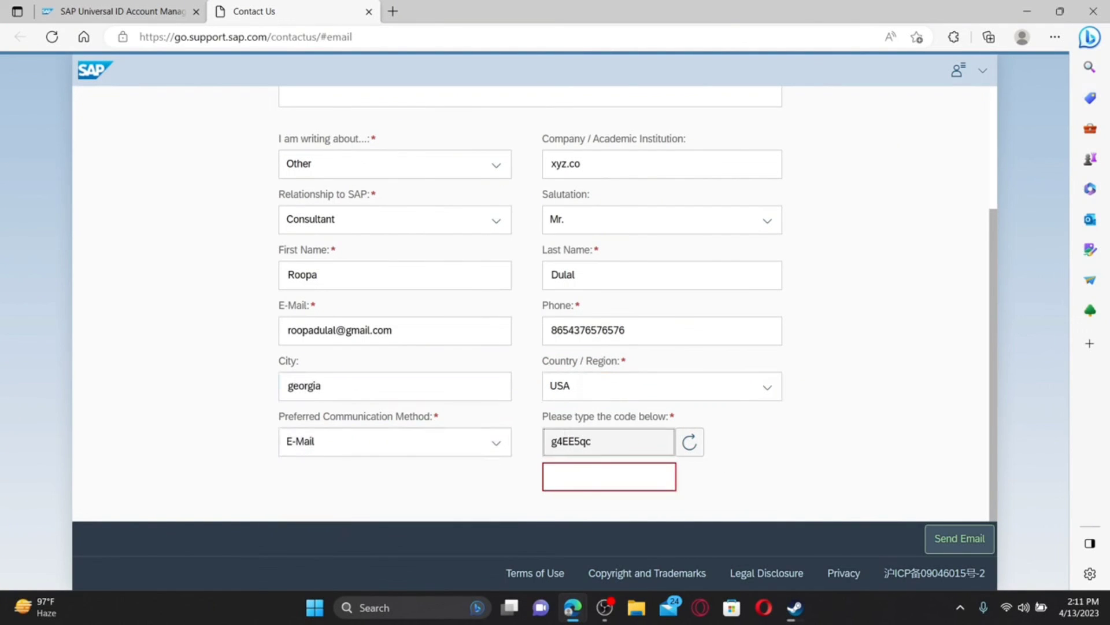
{"action": "left_click", "coordinate": [609, 476]}
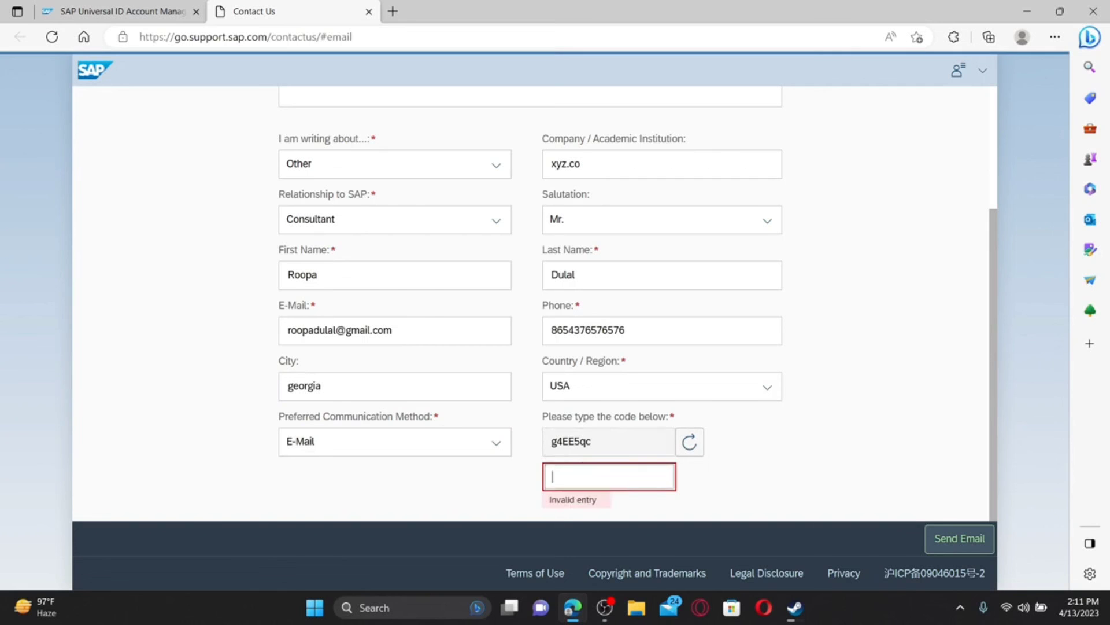
{"action": "type", "text": "g4EE5qc"}
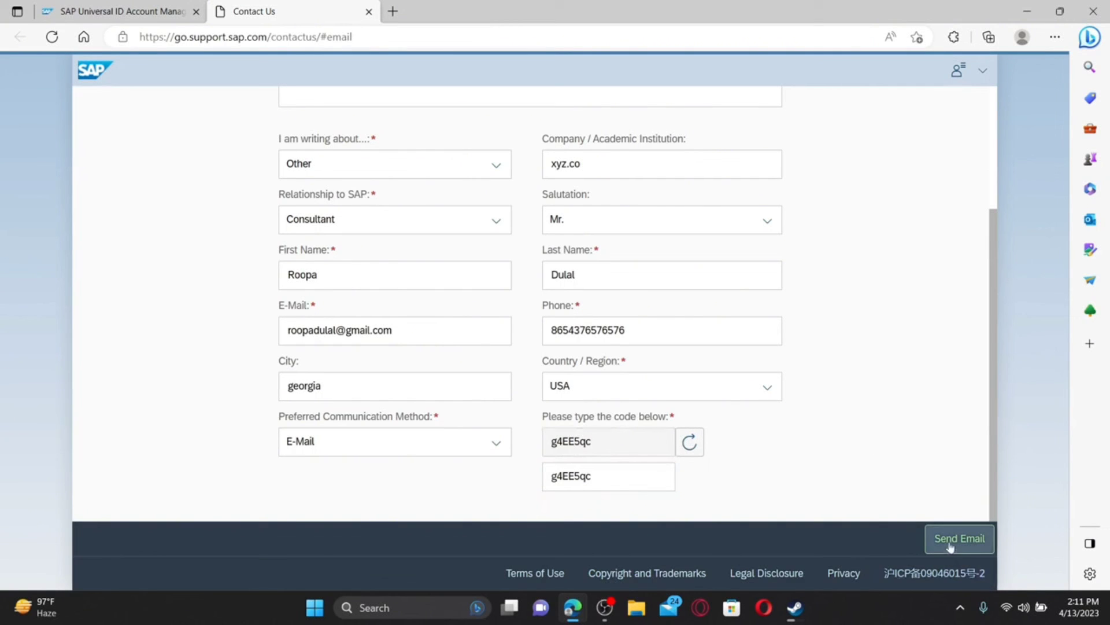